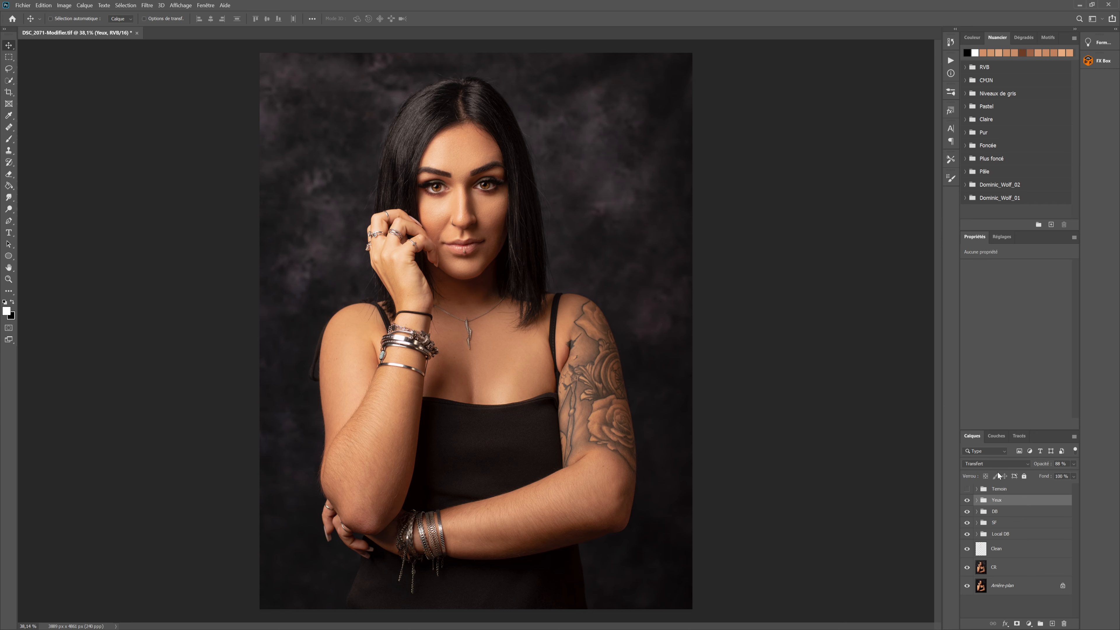
Stamp all visible layers into a new merged layer above the Yeux group and duplicate it
key(ctrl+shift+alt+e)
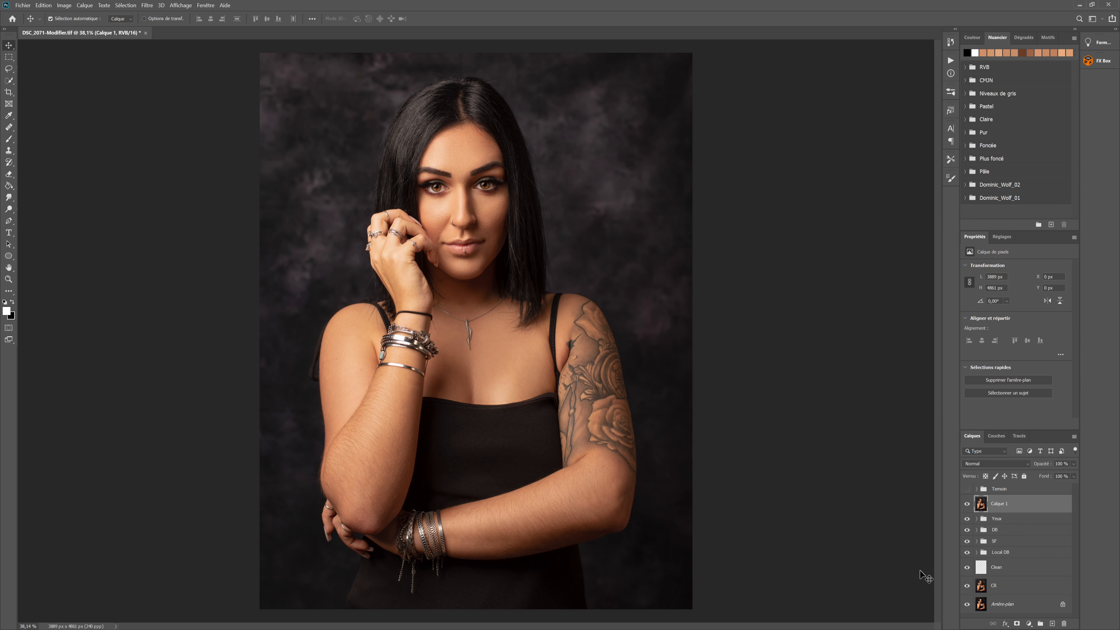
drag(1038, 510, 1052, 624)
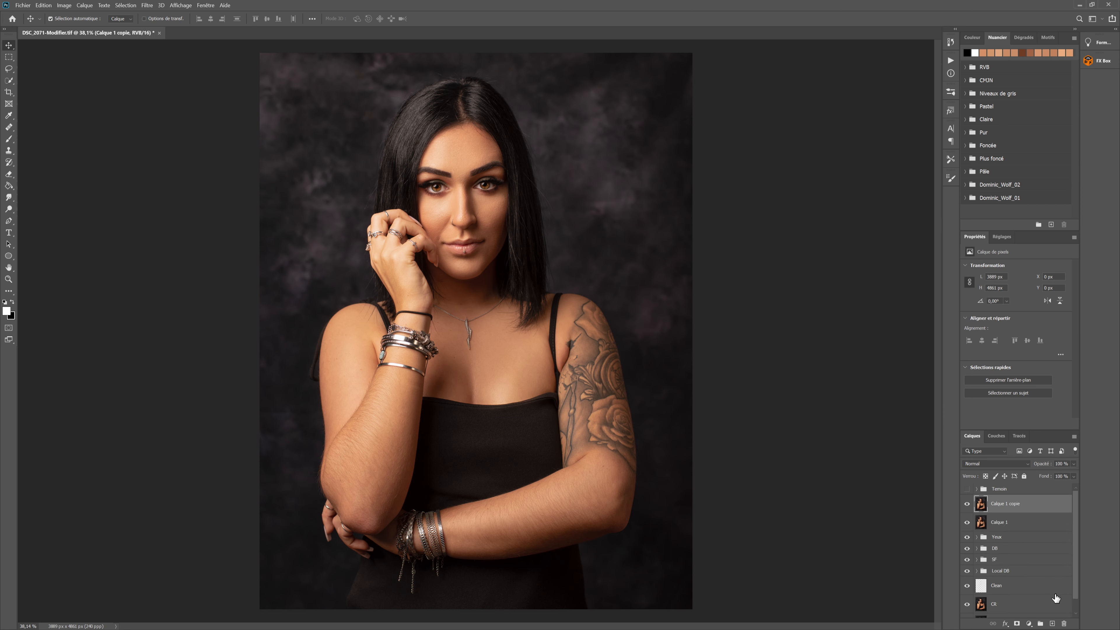
Apply a Surface Blur (Flou de surface) with radius 14 pixels and threshold 53 to the duplicated merged layer
click(146, 5)
mouse_move(179, 125)
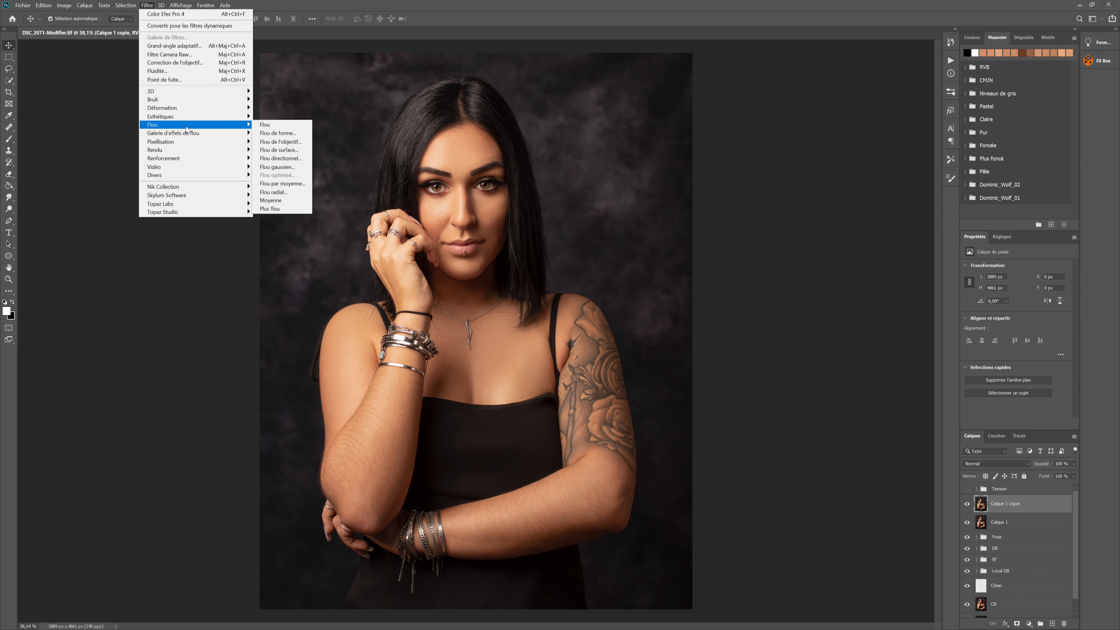
click(285, 150)
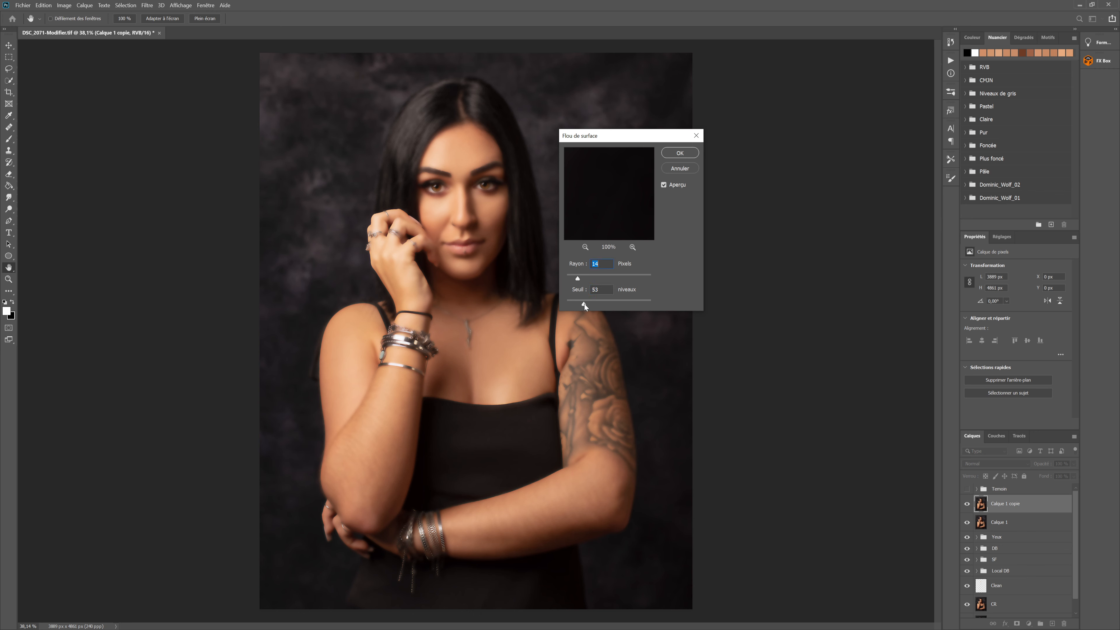
key(Tab)
click(682, 154)
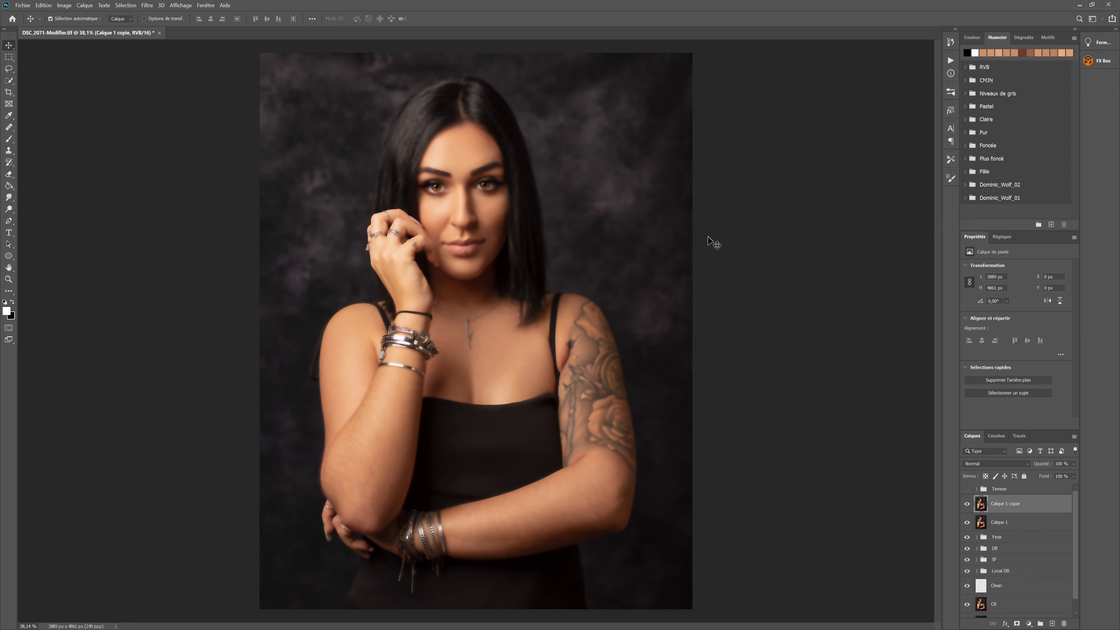
Add a layer mask to the blurred layer, invert it to black, and rename the layer Cheveux
click(1018, 623)
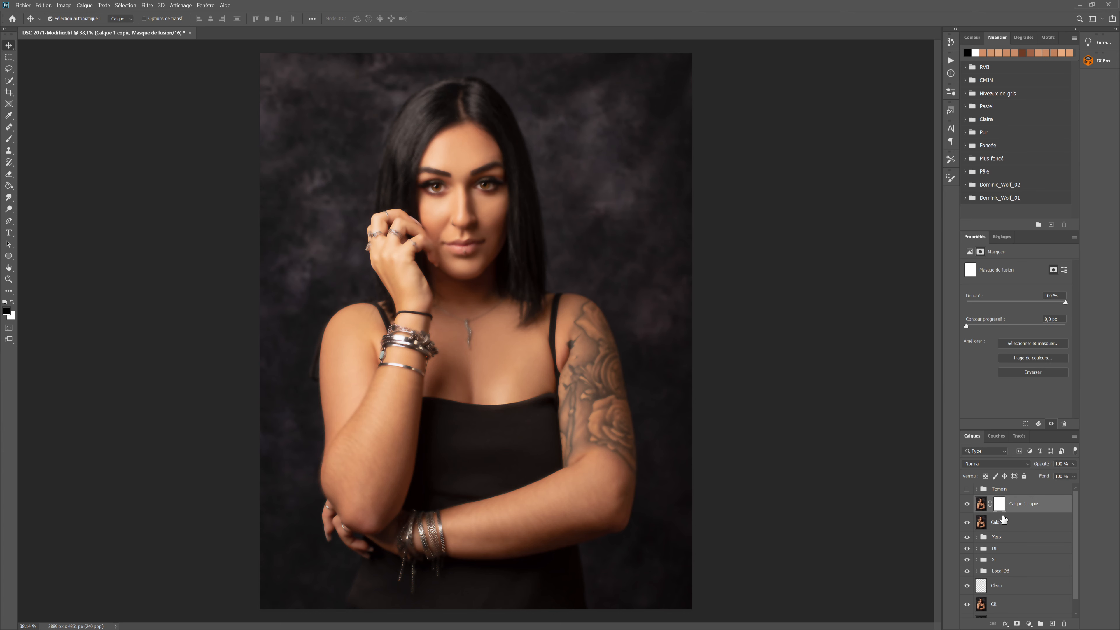
key(ctrl+i)
double_click(1019, 505)
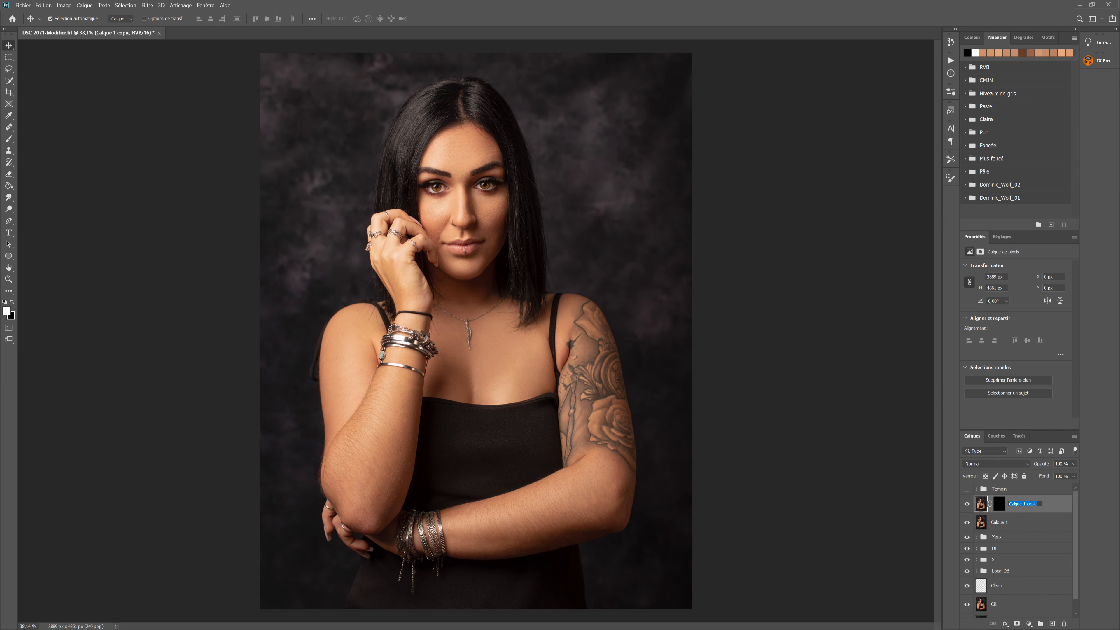
text(Cheveux)
key(Return)
click(1005, 506)
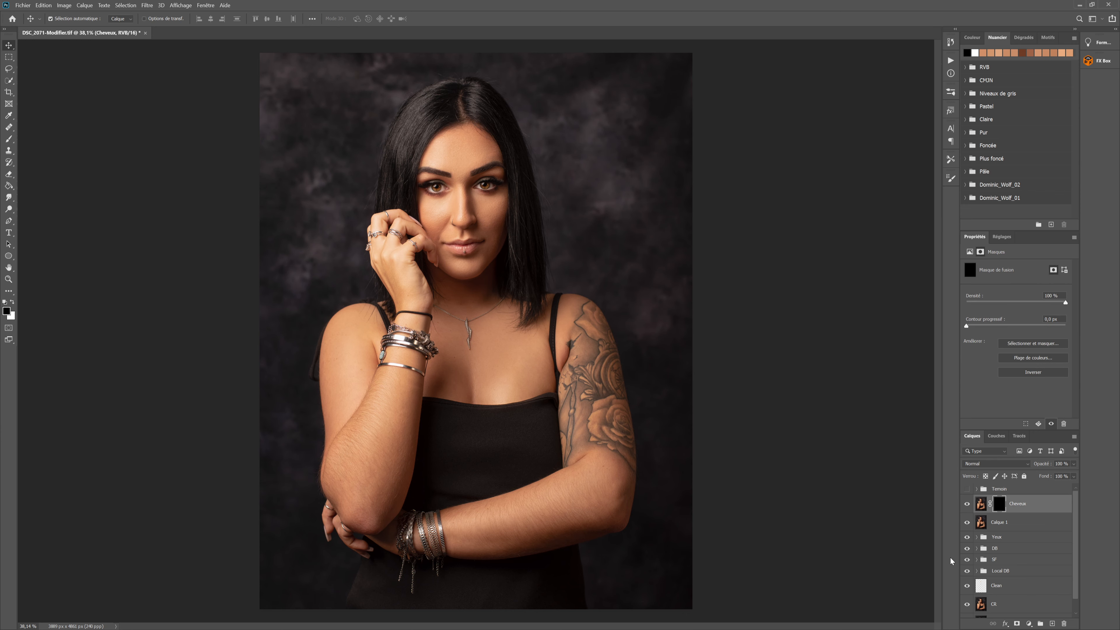
Set up the Brush tool with white as the foreground colour and 100% flow
click(9, 139)
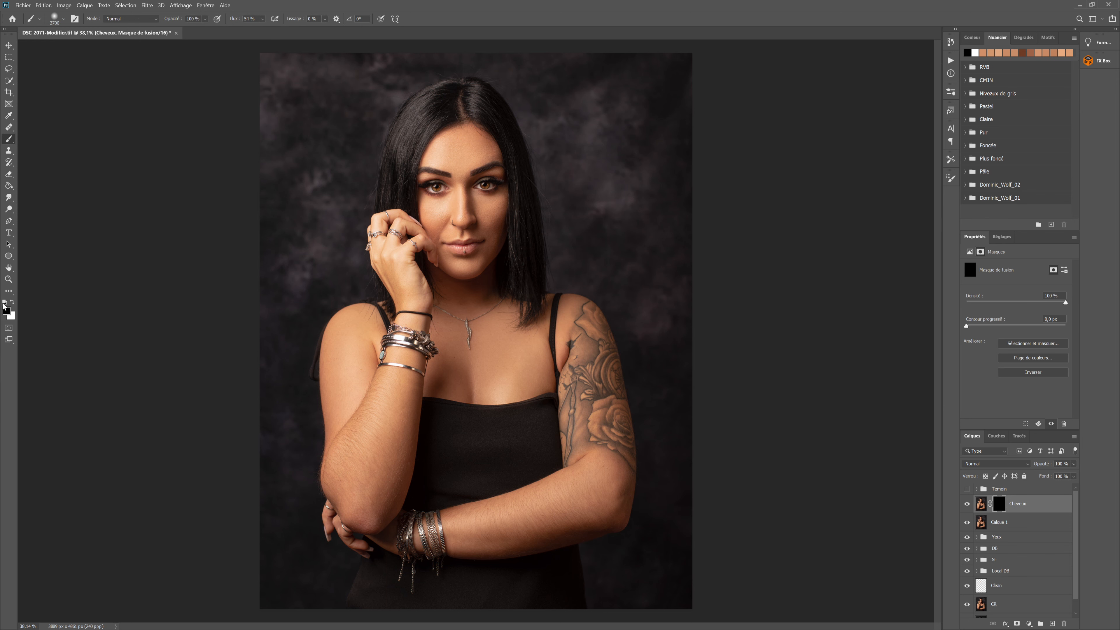
key(x)
click(263, 20)
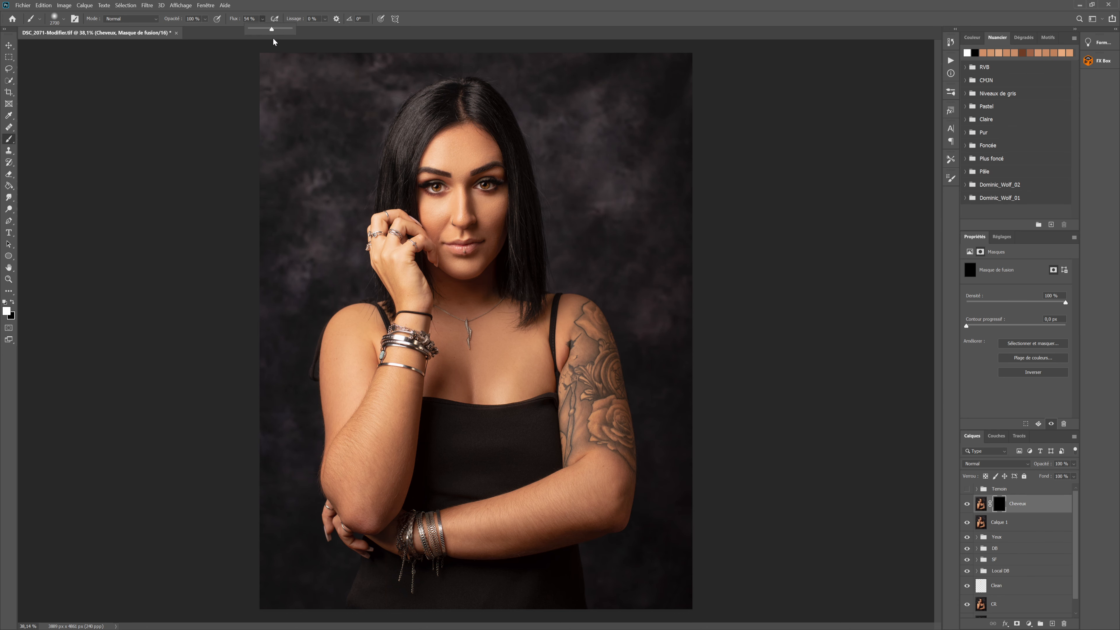
drag(274, 31, 296, 33)
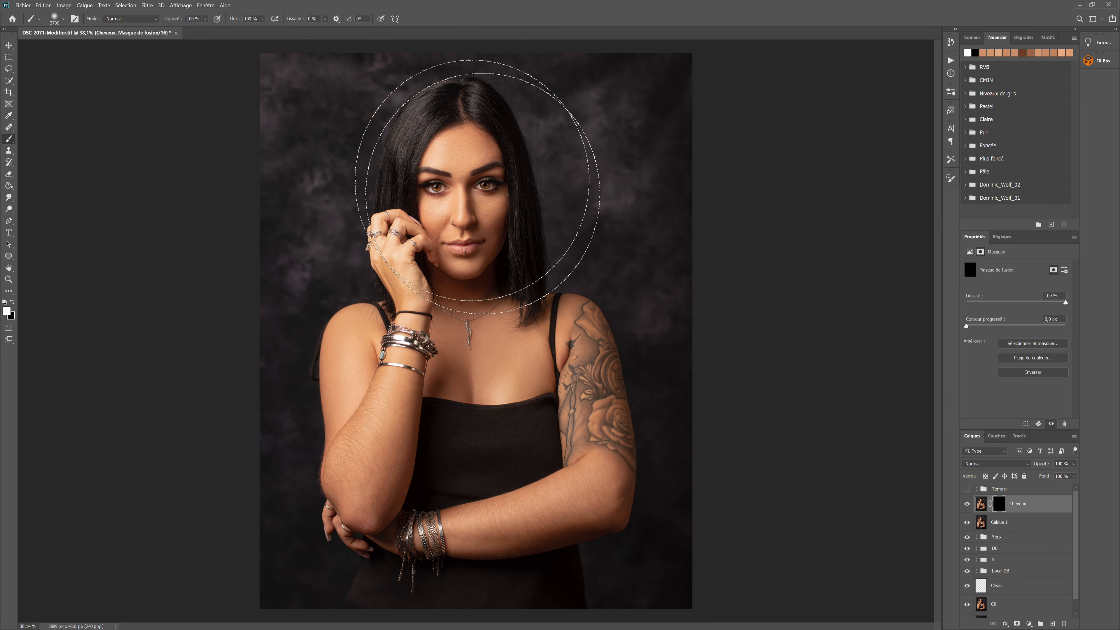
Paint white on the Cheveux mask with a small brush to soften stray hairs along the right edge of the hair
scroll(503, 194, up, 5)
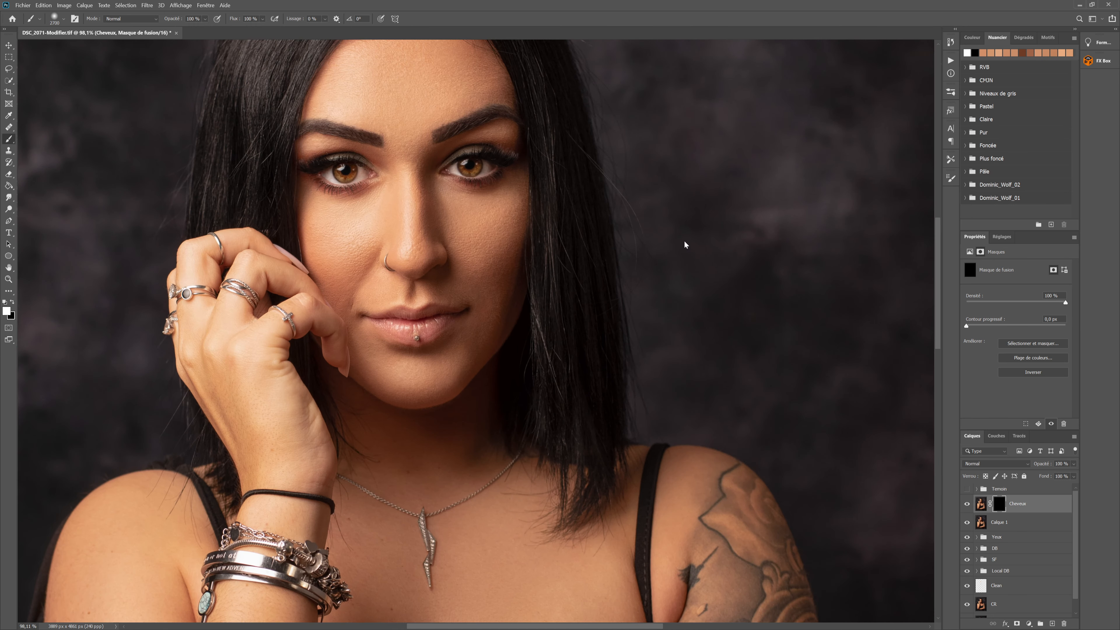
scroll(685, 244, up, 2)
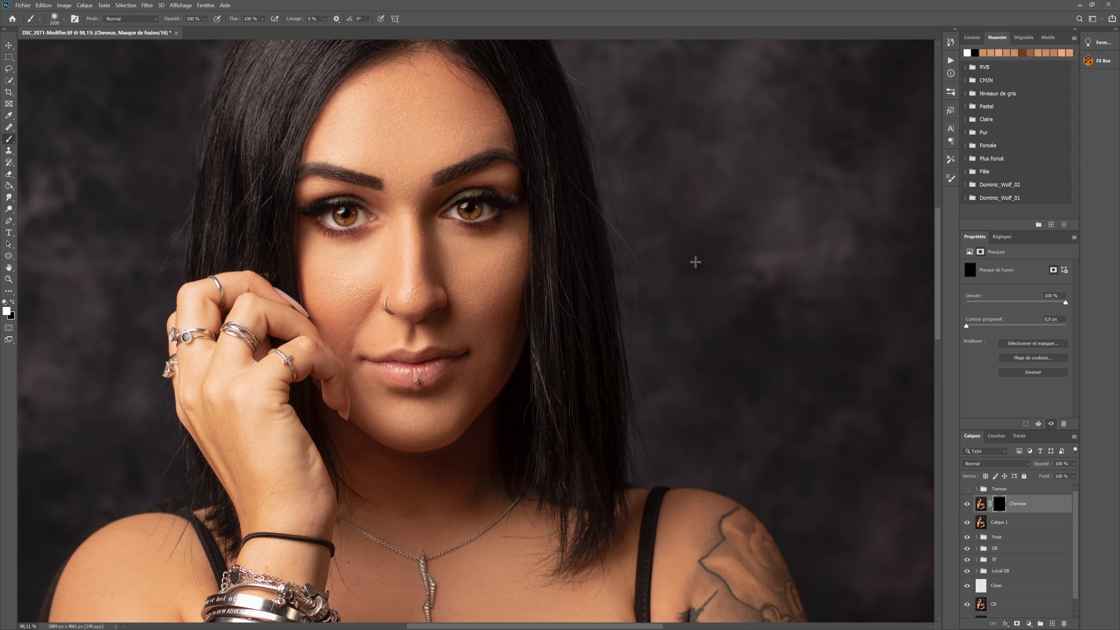
key(bracketleft)
key(bracketleft)
key(bracketleft)
key(bracketleft)
key(bracketleft)
key(bracketleft)
key(bracketleft)
key(bracketleft)
key(bracketleft)
key(bracketleft)
key(bracketleft)
key(bracketleft)
key(bracketleft)
key(bracketleft)
key(bracketleft)
key(bracketleft)
key(bracketleft)
key(bracketleft)
key(bracketleft)
key(bracketleft)
key(bracketleft)
key(bracketleft)
key(bracketleft)
key(bracketleft)
key(bracketleft)
key(bracketleft)
key(bracketleft)
key(bracketleft)
key(bracketleft)
key(bracketleft)
key(bracketleft)
key(bracketleft)
key(bracketleft)
key(bracketleft)
key(bracketright)
key(bracketleft)
key(bracketright)
key(bracketright)
key(bracketright)
key(bracketright)
key(bracketright)
key(bracketleft)
key(bracketleft)
mouse_move(592, 138)
mouse_down()
mouse_move(668, 332)
mouse_move(743, 428)
mouse_up()
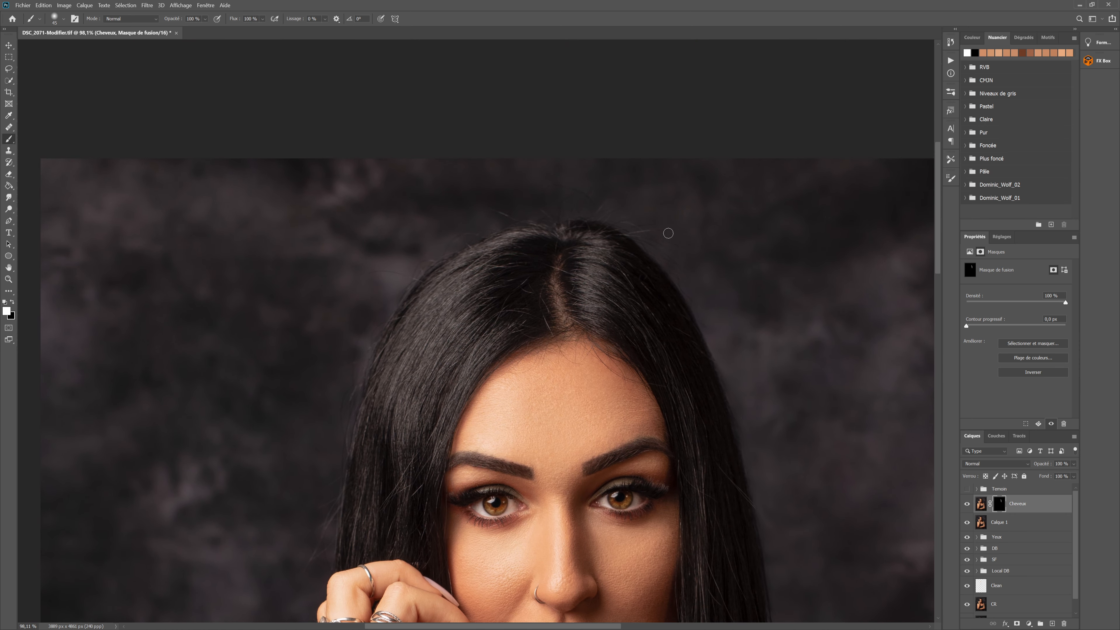
Adjust the brush and paint the Cheveux mask over the flyaway hairs around the top and left side of the head
key(bracketright)
key(bracketright)
right_click(638, 252)
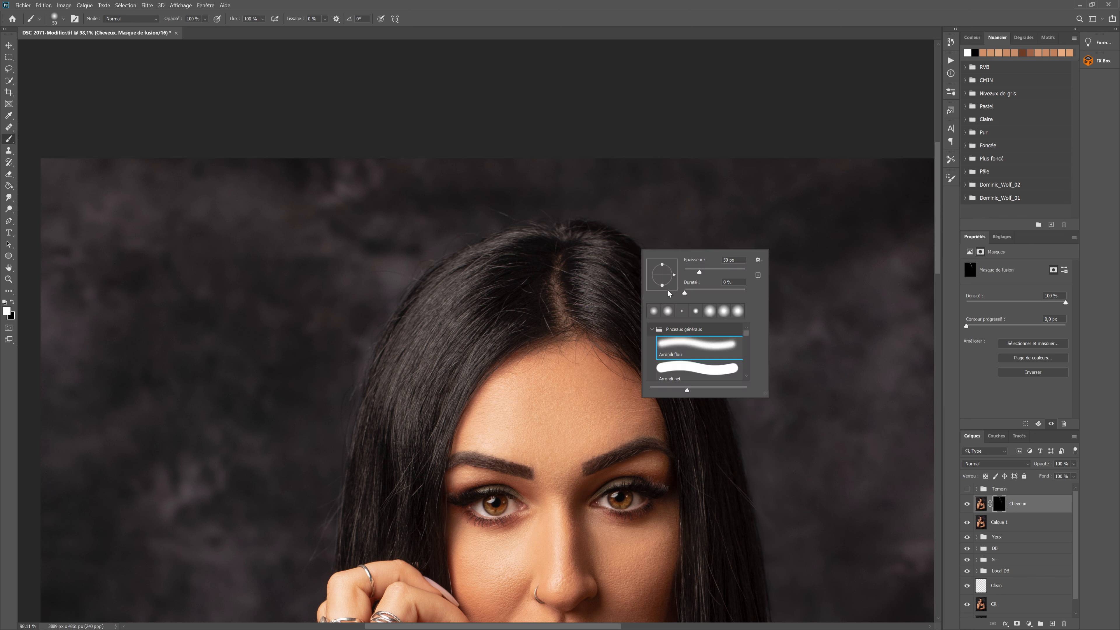
click(707, 292)
key(Return)
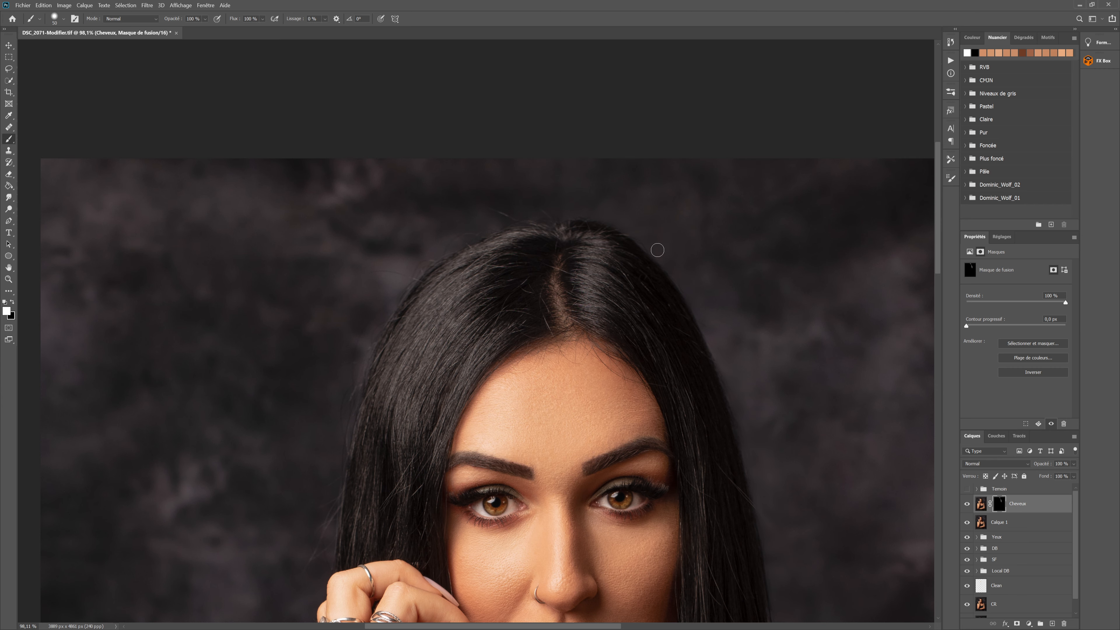
key(bracketleft)
key(bracketleft)
drag(399, 397, 524, 226)
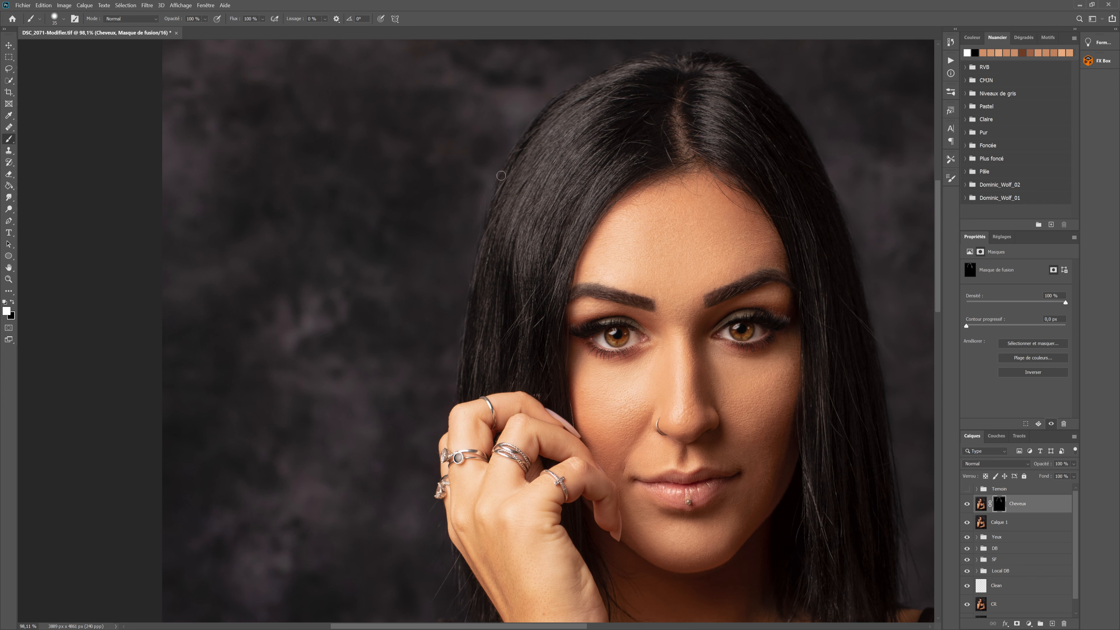
scroll(492, 437, down, 5)
scroll(492, 436, left, 2)
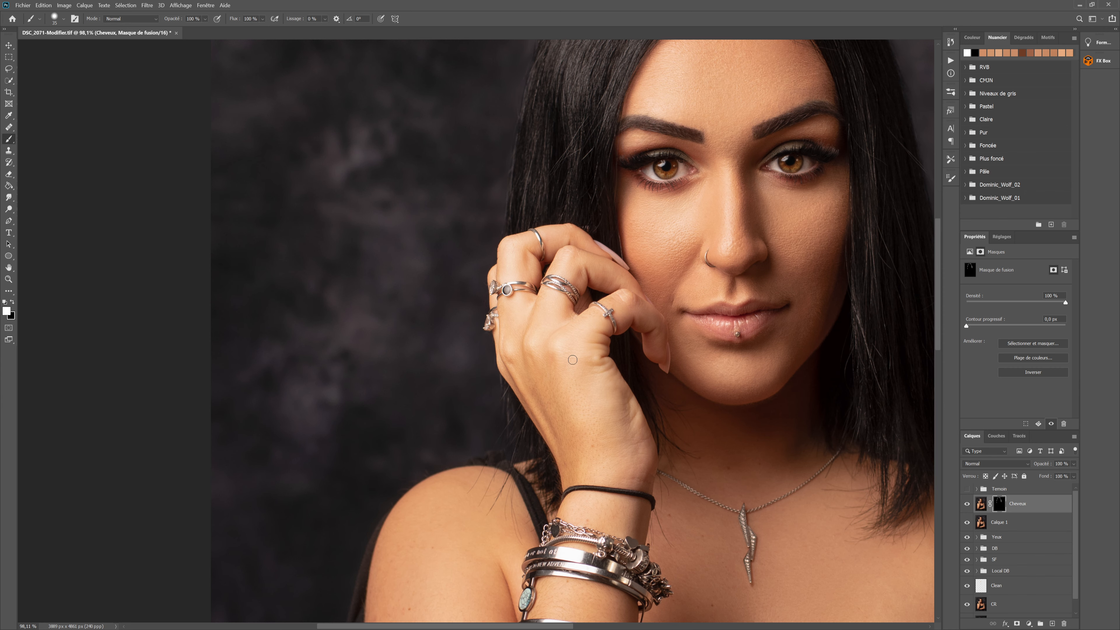
scroll(507, 312, down, 1)
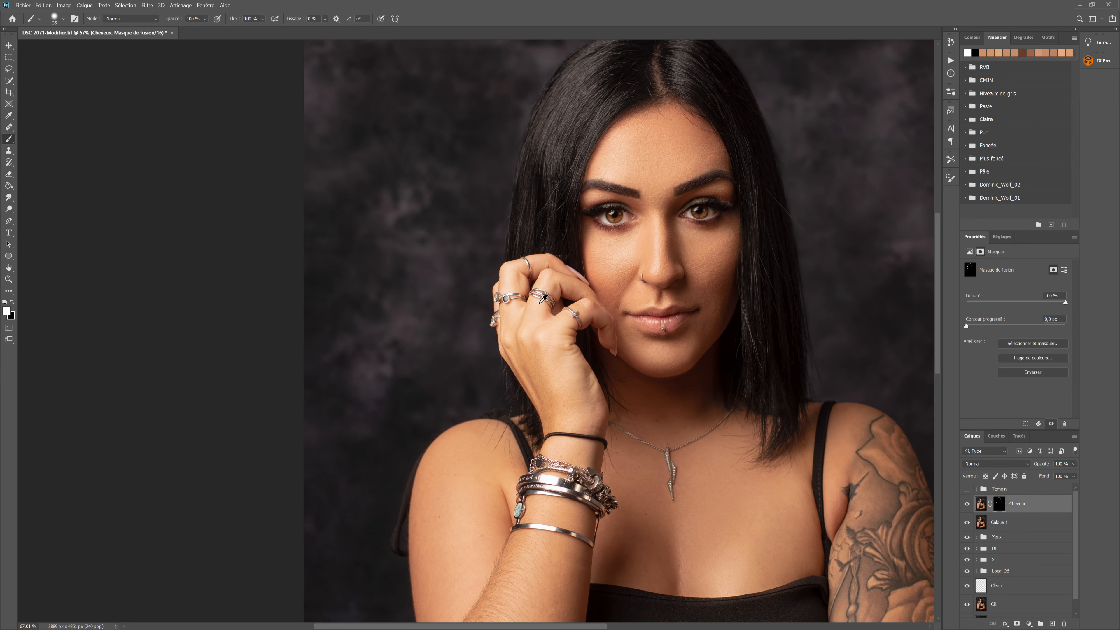
drag(664, 191, 498, 331)
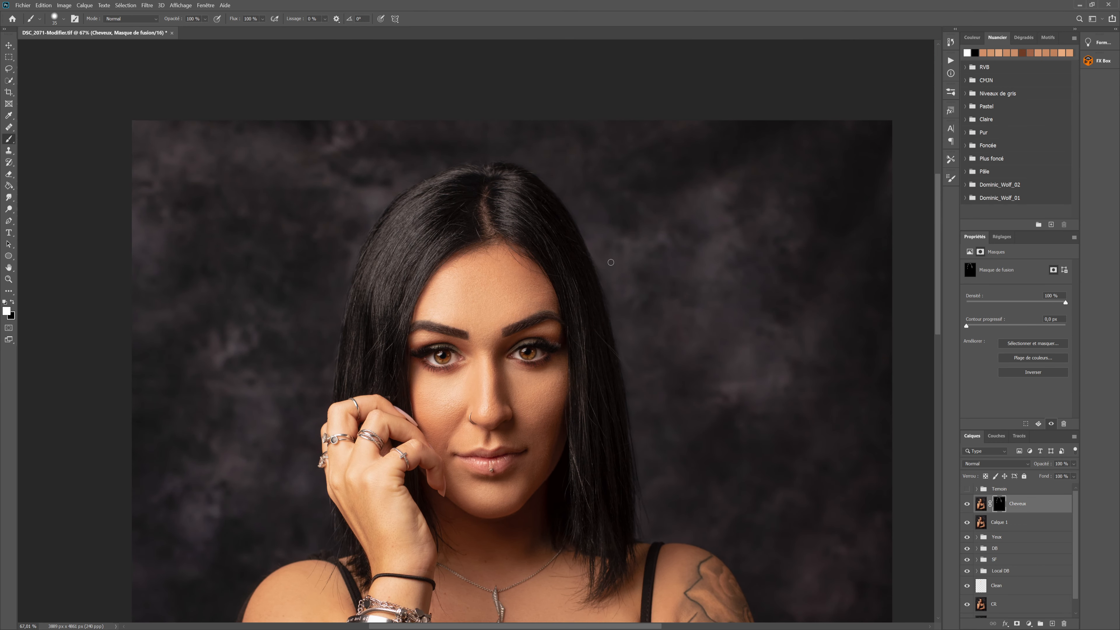
Create a new empty layer above Cheveux and name it Meche
scroll(630, 355, up, 2)
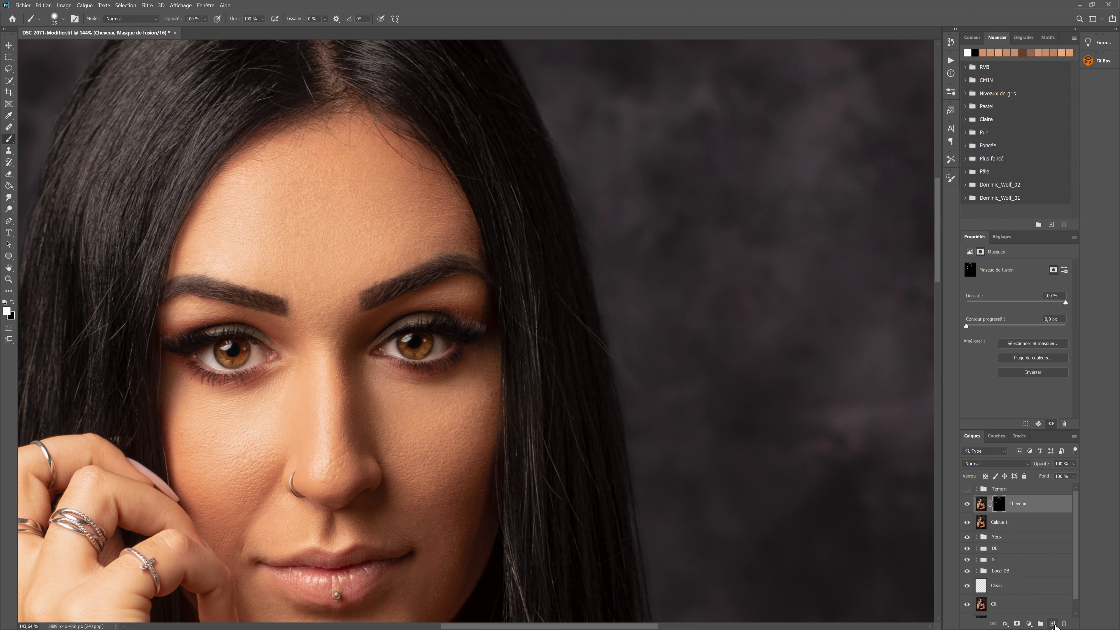
click(1052, 623)
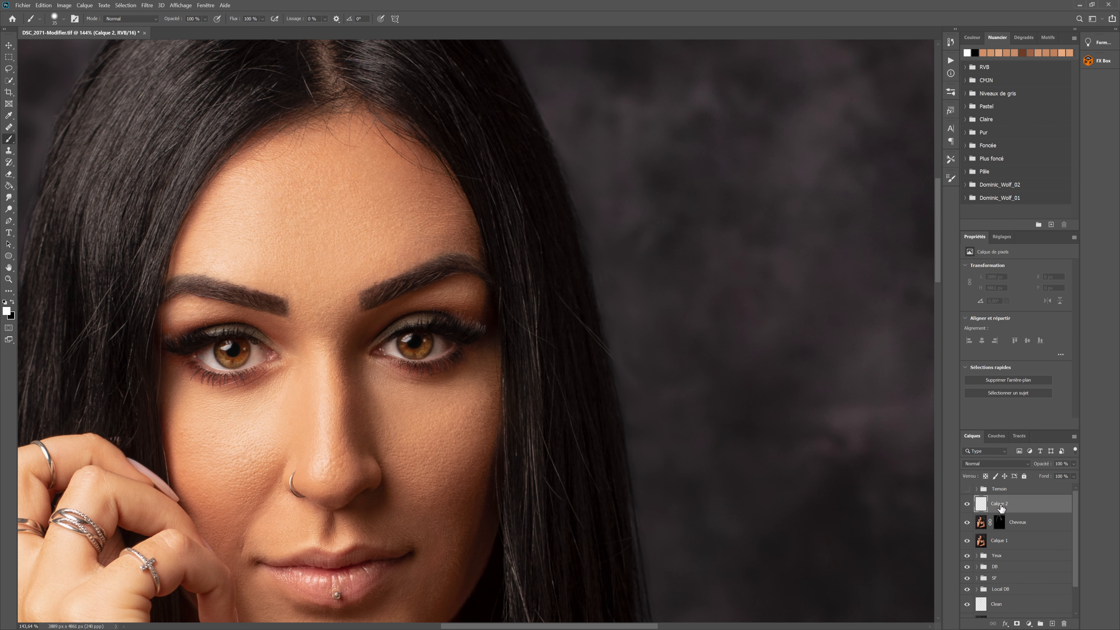
double_click(996, 504)
text(Meche)
key(Return)
Set up the Clone Stamp with 100% flow, sampling the current and lower layers (Actif et inférieurs)
click(11, 150)
click(58, 153)
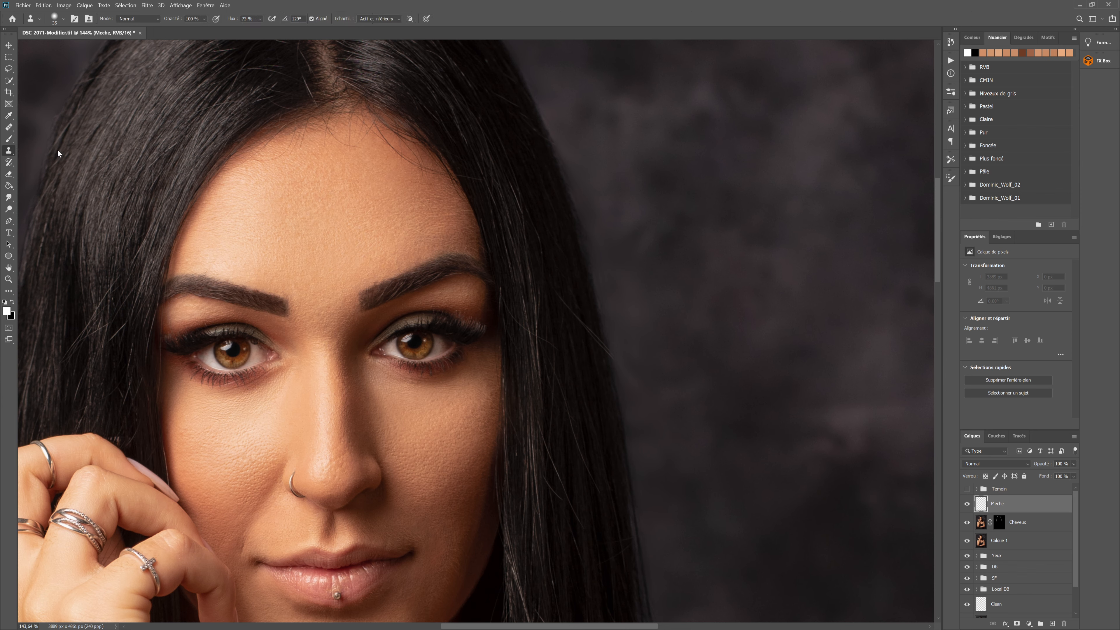
click(261, 19)
drag(271, 29, 290, 32)
click(377, 22)
click(383, 37)
Clone dark hair over the light stray strands crossing the hair beside the right-hand eye, painting on the Meche layer
scroll(604, 370, up, 1)
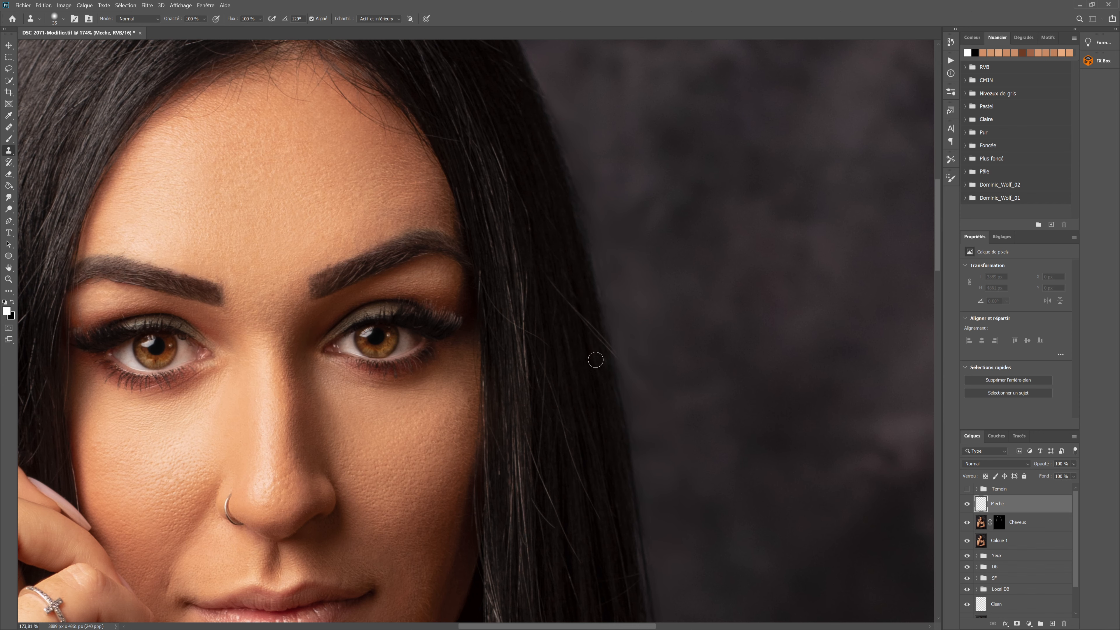
key(bracketleft)
key(alt)
alt+click(543, 257)
click(555, 287)
drag(555, 286, 586, 329)
key(alt)
alt+click(587, 342)
click(574, 341)
alt+click(572, 308)
mouse_move(585, 328)
mouse_down()
mouse_move(584, 354)
mouse_move(598, 359)
mouse_move(590, 331)
mouse_move(607, 352)
mouse_move(610, 382)
mouse_move(600, 350)
mouse_move(617, 375)
mouse_move(617, 358)
mouse_move(622, 386)
mouse_up()
alt+click(588, 344)
alt+click(593, 345)
alt+click(618, 391)
alt+click(575, 321)
Group the Meche and Cheveux layers and name the group Cheveux
scroll(600, 401, down, 6)
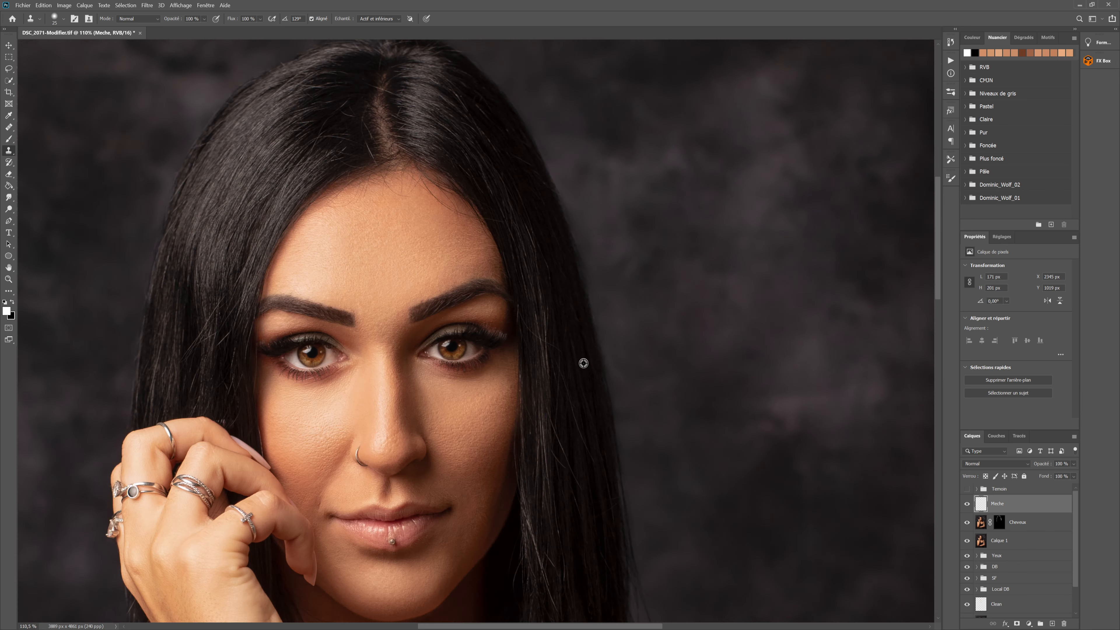
key(ctrl+0)
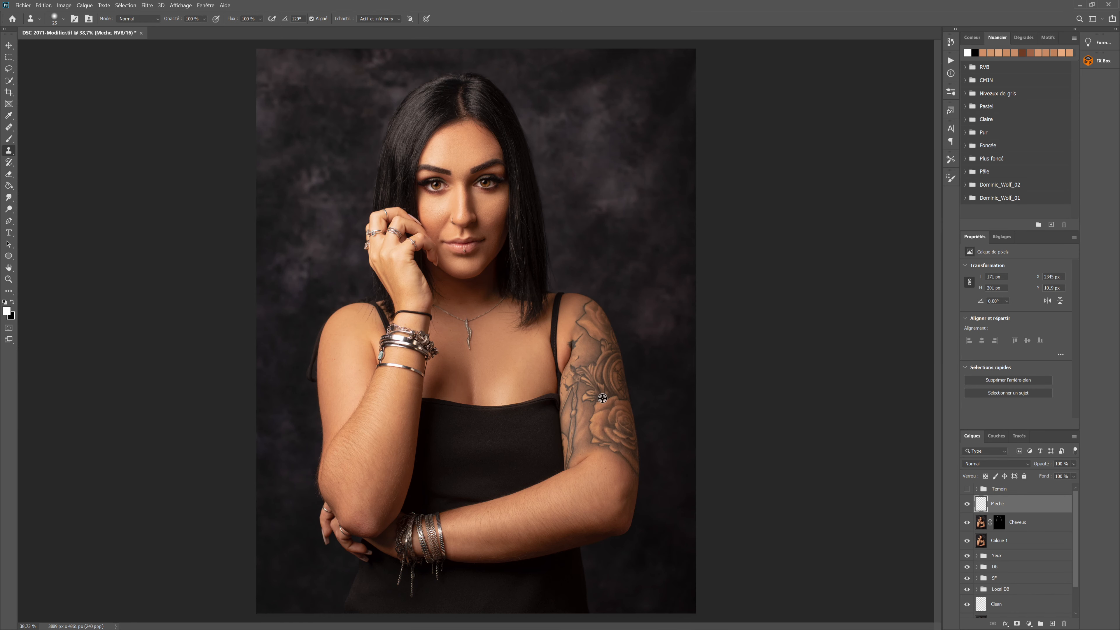
ctrl+click(1045, 528)
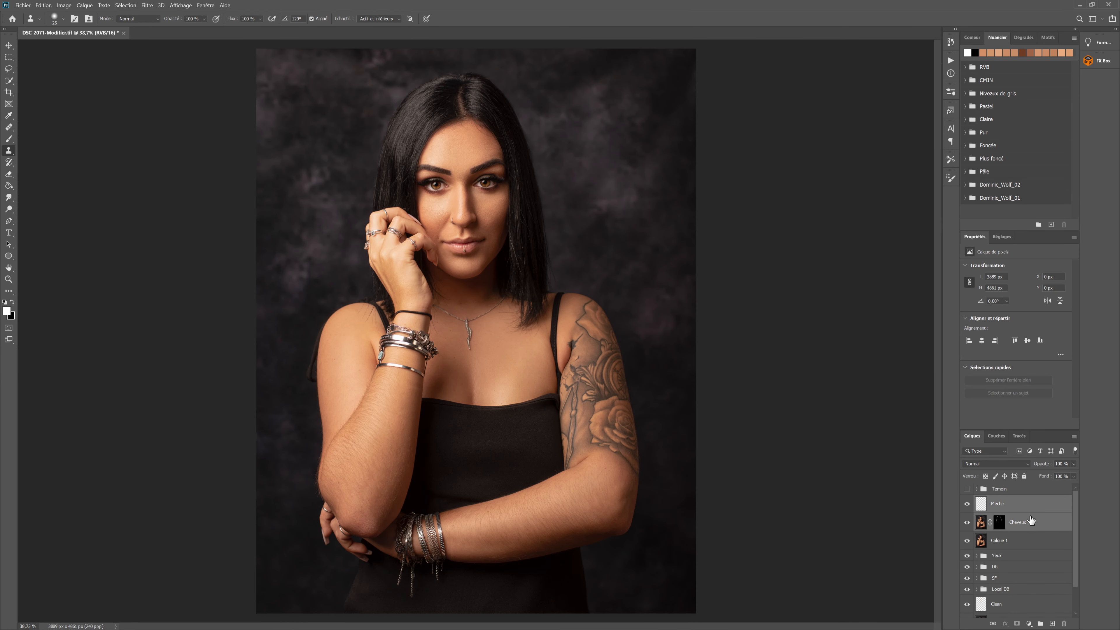
key(ctrl+g)
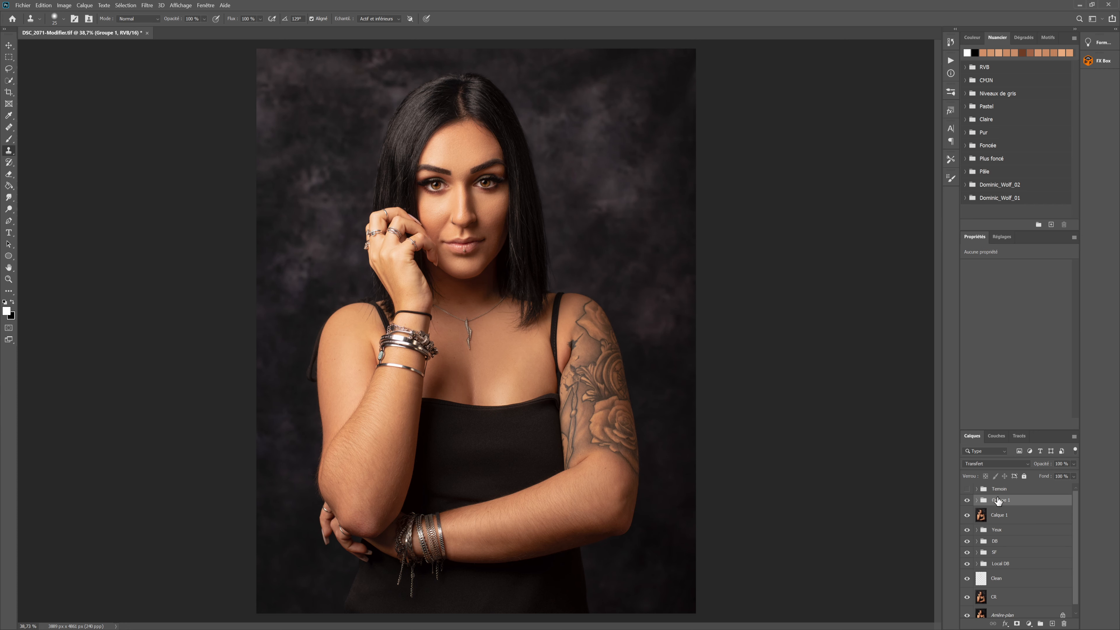
double_click(999, 501)
text(Cheveux)
key(Return)
Stamp the visible layers into a new layer and open its Camera Raw filter at the Split Toning (Virage partiel) settings
key(ctrl+shift+alt+e)
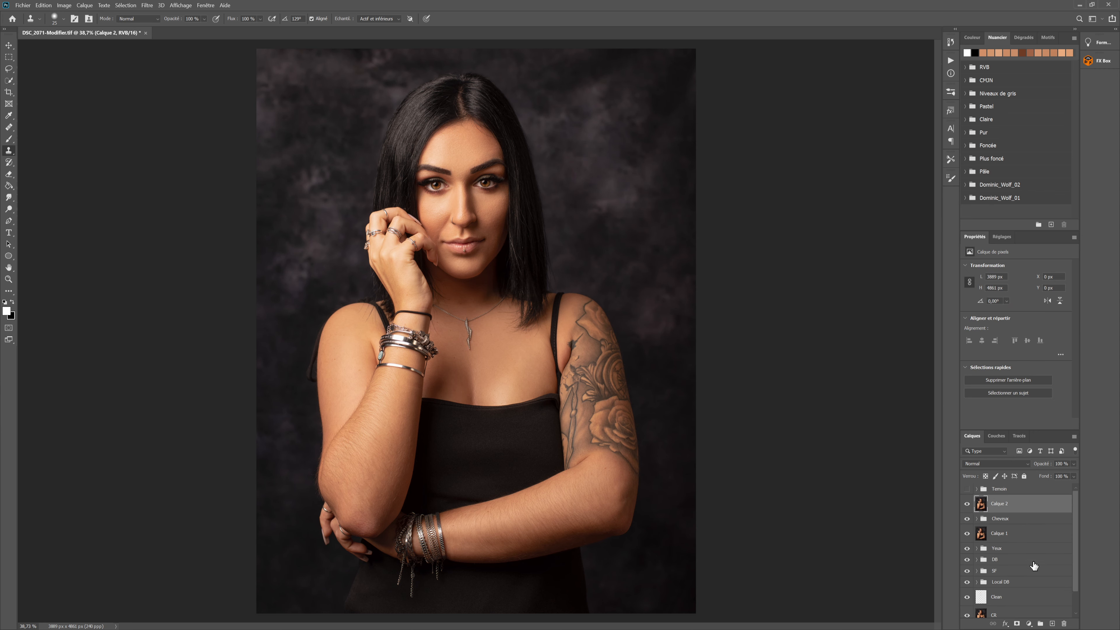
click(148, 5)
click(182, 55)
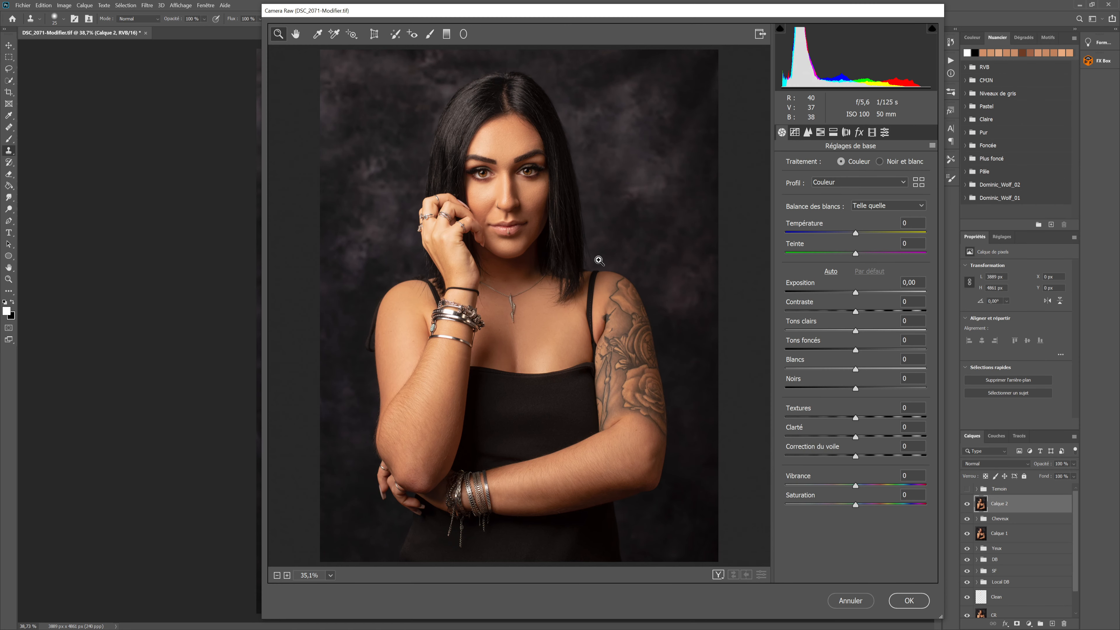
click(835, 132)
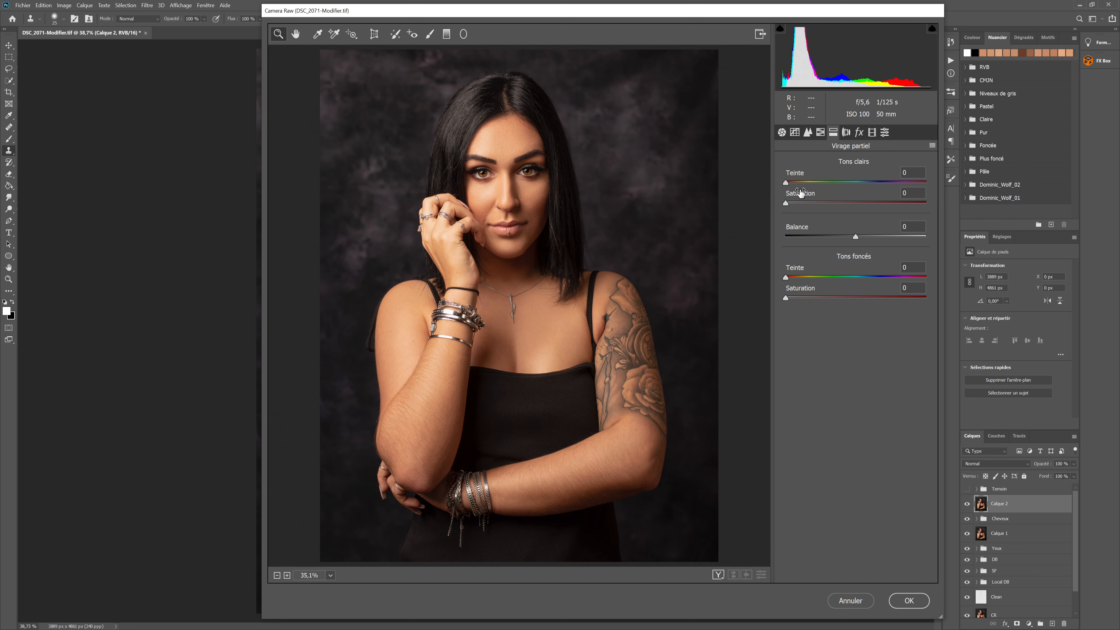
Tint the highlights (Tons clairs) blue with hue 233 and saturation 25
drag(786, 182, 860, 183)
drag(879, 184, 878, 185)
click(788, 202)
drag(797, 203, 859, 203)
text(25)
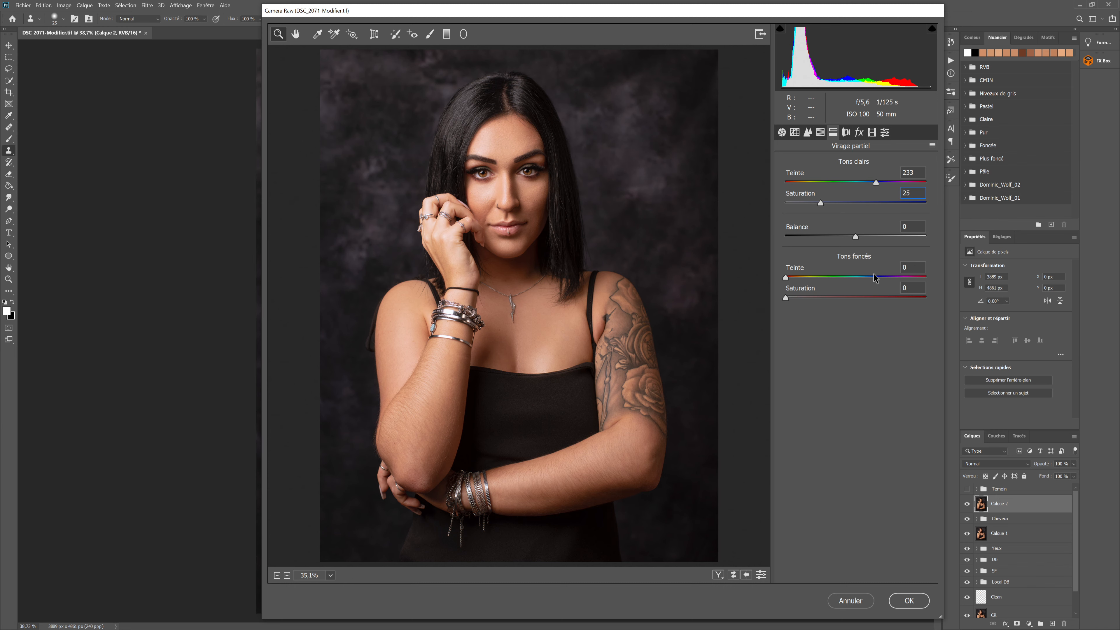
Tint the shadows (Tons foncés) blue with hue 209 and saturation 23
click(802, 276)
drag(799, 277, 818, 297)
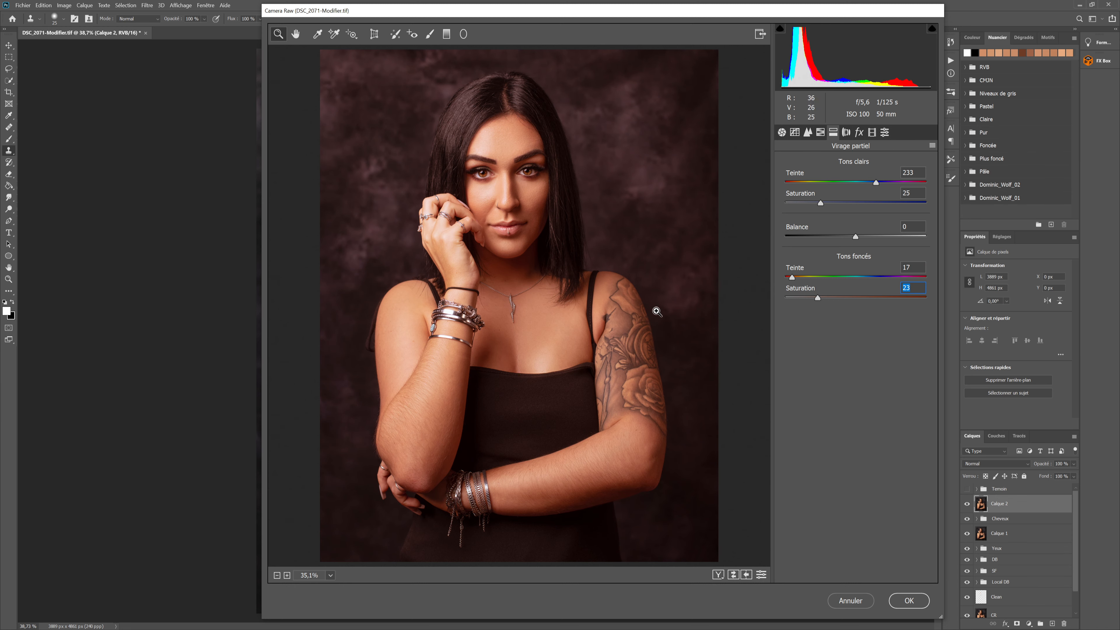
drag(792, 282, 885, 277)
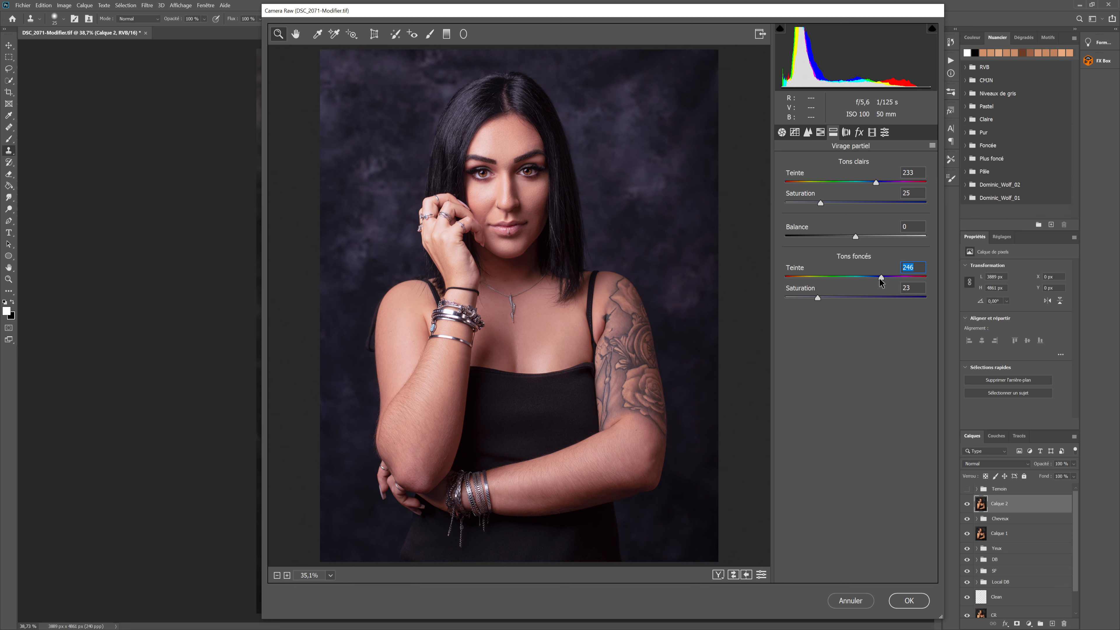
drag(879, 280, 867, 274)
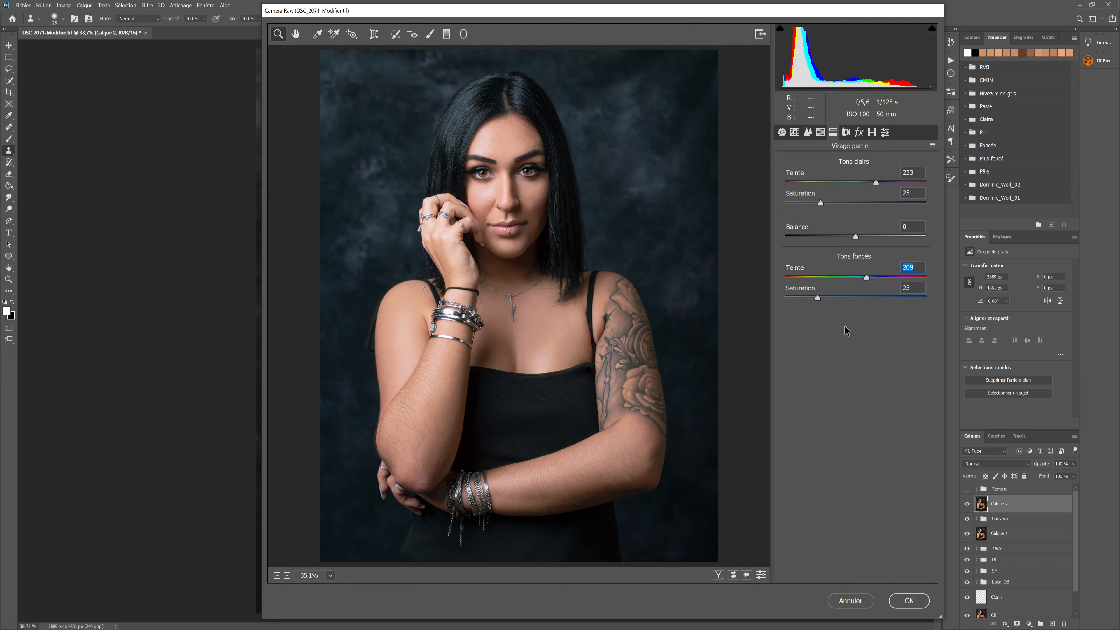
Lower the shadow saturation slightly with Balance set to 0, then apply the Camera Raw filter and compare before and after
drag(815, 298, 814, 296)
drag(812, 295, 809, 295)
drag(857, 238, 883, 244)
text(0)
click(917, 602)
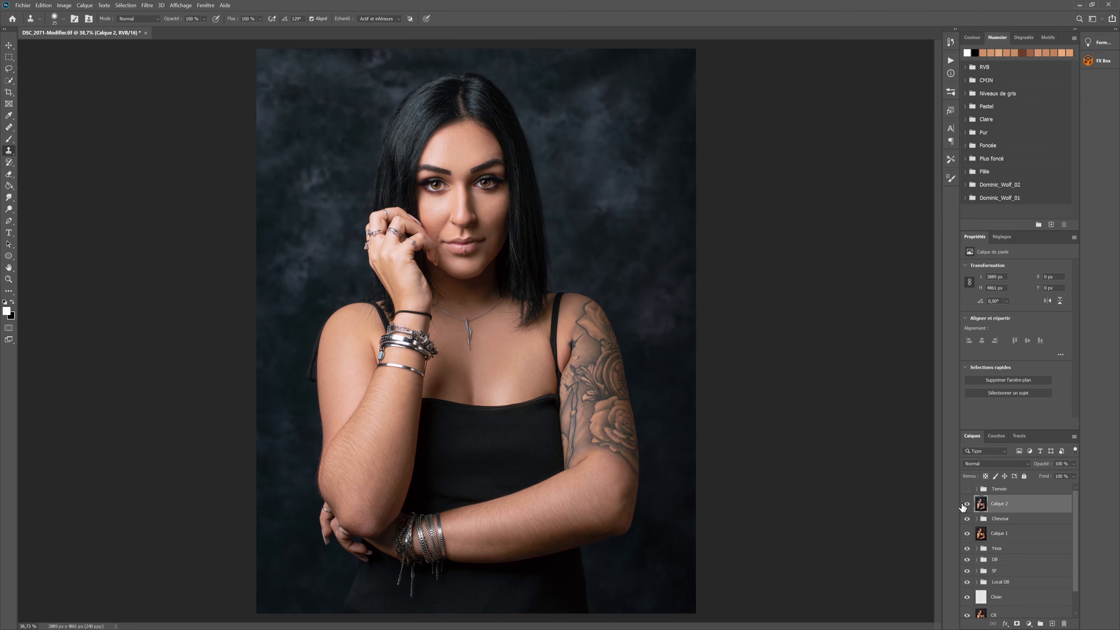
click(967, 505)
click(967, 504)
click(968, 504)
click(968, 504)
Add a layer mask to Calque 2 and brush black at 5% flow over the face, neck and chest
click(1017, 624)
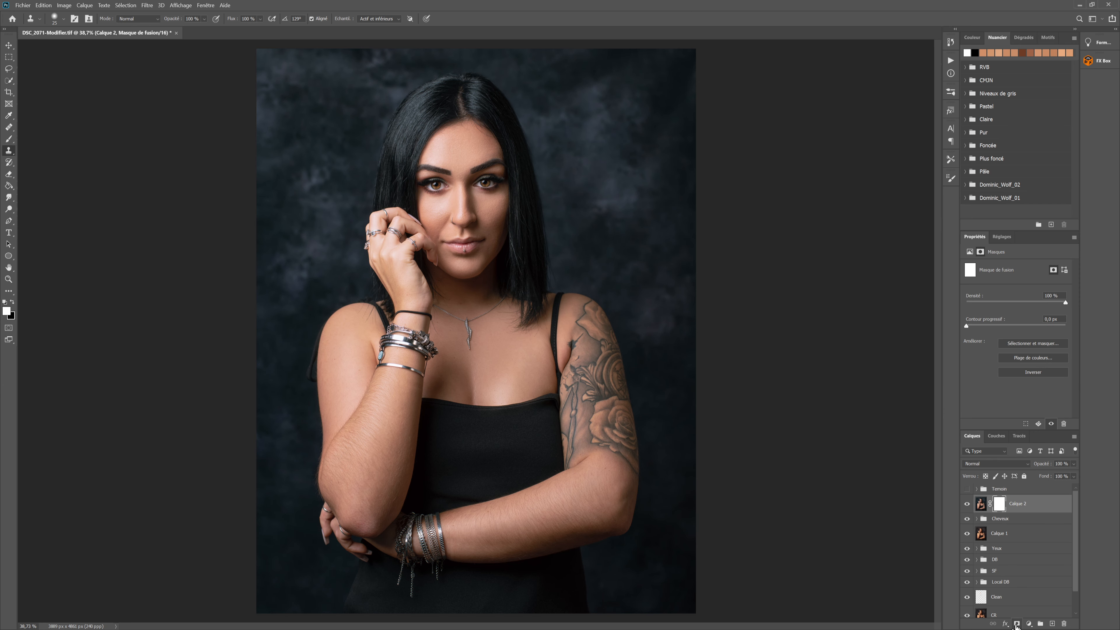
click(8, 138)
click(11, 302)
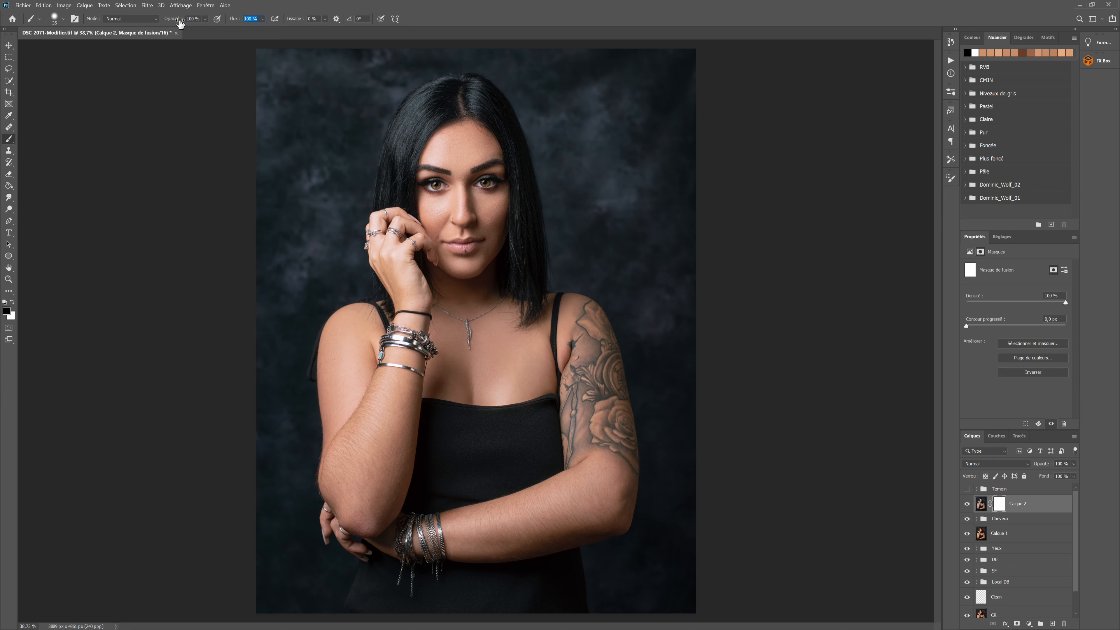
text(5)
key(Return)
key(bracketright)
key(bracketright)
key(bracketright)
key(bracketright)
key(bracketright)
key(bracketright)
key(bracketright)
key(bracketright)
key(bracketright)
key(bracketright)
key(bracketright)
drag(467, 173, 458, 258)
mouse_move(453, 317)
mouse_down()
mouse_move(412, 268)
mouse_move(477, 341)
mouse_up()
Brush black on the Calque 2 mask over both arms and the raised hand, using smaller brush sizes
key(bracketleft)
key(bracketleft)
key(bracketleft)
mouse_move(607, 461)
mouse_down()
mouse_move(591, 435)
mouse_move(587, 495)
mouse_move(461, 541)
mouse_up()
drag(616, 493, 558, 486)
mouse_move(365, 417)
mouse_down()
mouse_move(390, 381)
mouse_move(370, 496)
mouse_move(347, 383)
mouse_up()
key(bracketleft)
key(bracketleft)
mouse_move(391, 236)
mouse_down()
mouse_move(407, 290)
mouse_move(395, 230)
mouse_up()
key(bracketleft)
Create a new layer above Calque 2 and set up a large white brush, 900 px at 50% flow
click(1052, 624)
key(x)
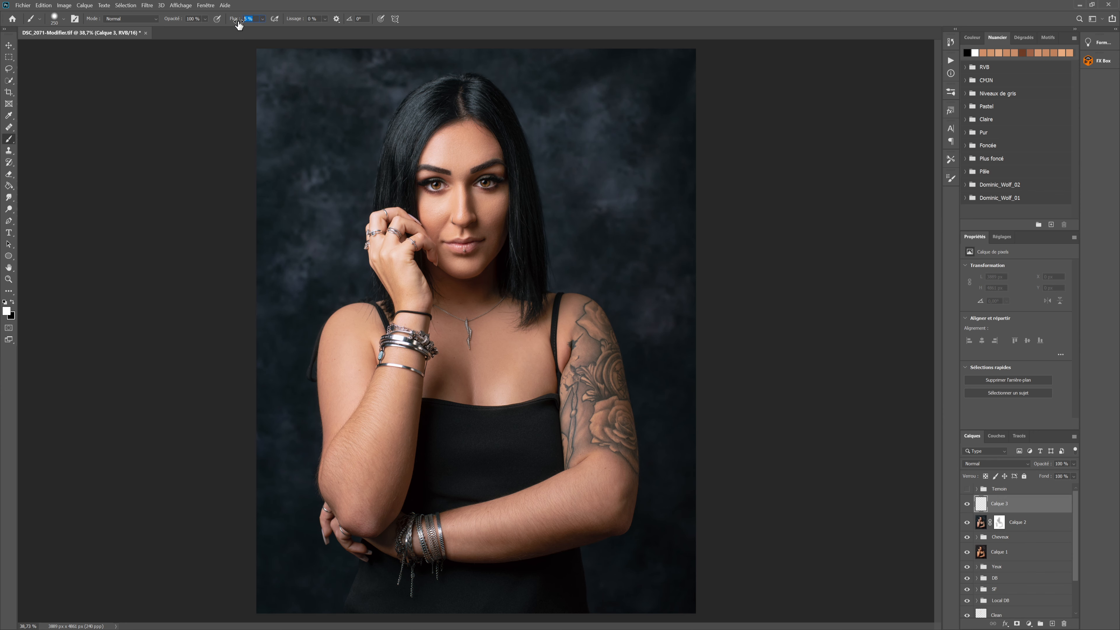
text(20)
key(Return)
key(bracketright)
key(bracketright)
key(bracketright)
key(bracketright)
key(bracketright)
key(bracketright)
key(bracketright)
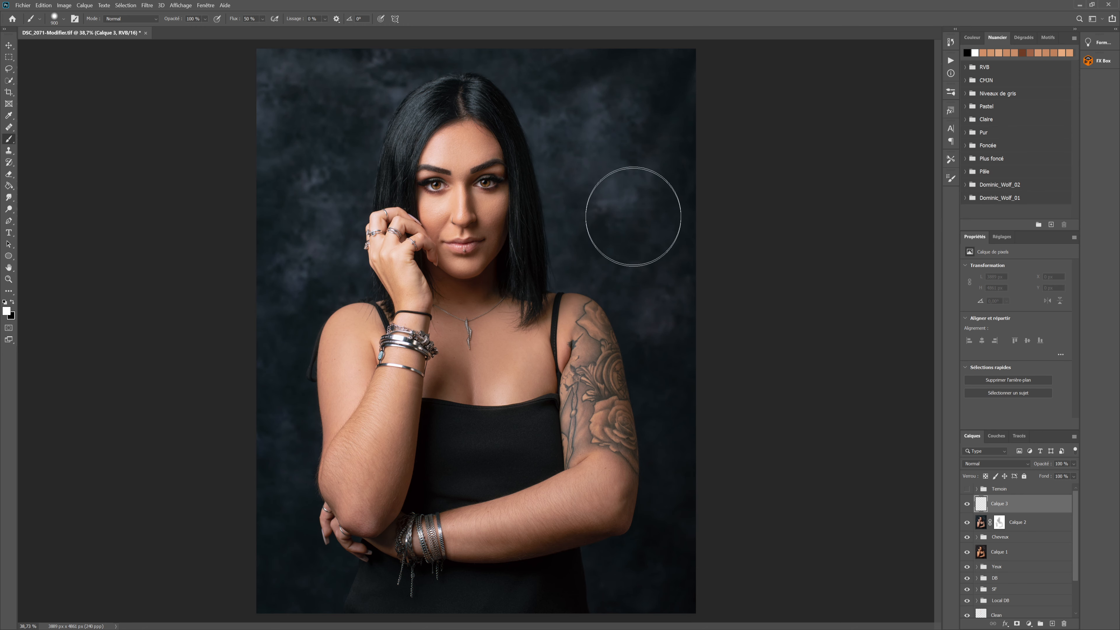
Paint white over the background around both sides of the head, softening the brush hardness for the remaining strokes
mouse_move(588, 241)
mouse_down()
mouse_move(573, 169)
mouse_move(586, 95)
mouse_up()
right_click(634, 187)
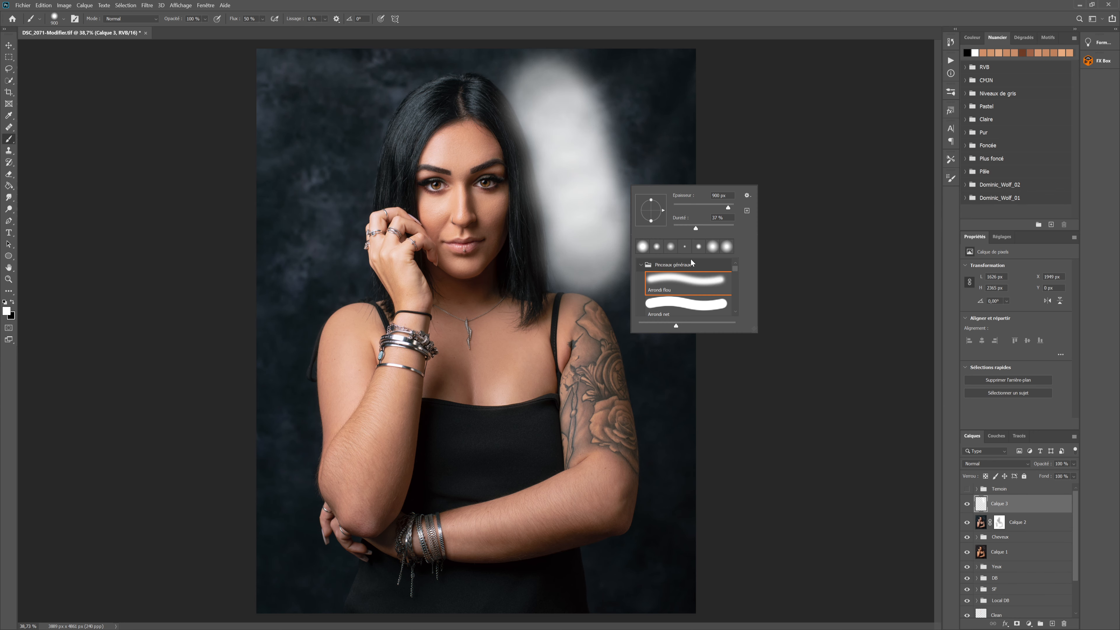
drag(696, 227, 671, 228)
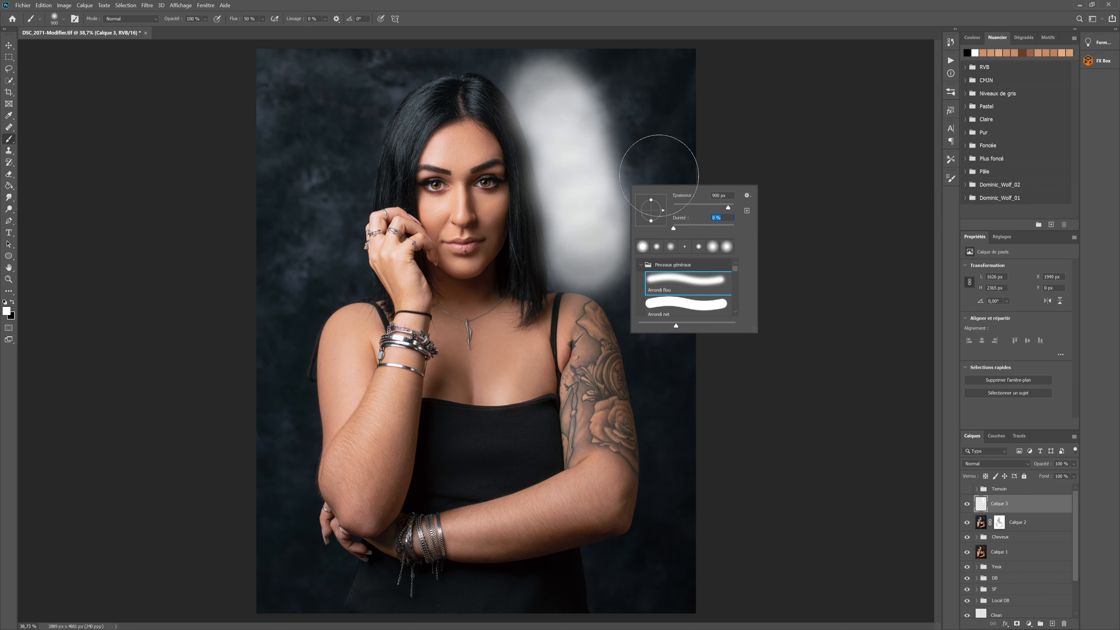
click(556, 34)
mouse_move(524, 68)
mouse_down()
mouse_move(395, 62)
mouse_move(338, 113)
mouse_move(336, 232)
mouse_move(315, 294)
mouse_up()
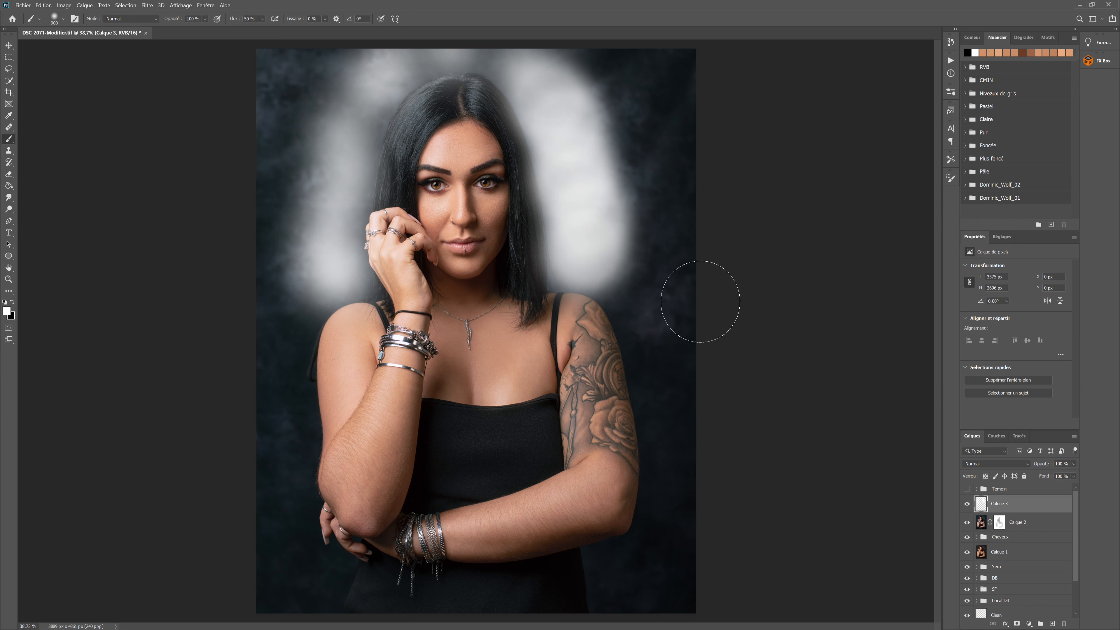
Blend the white background glow layer in Incrustation mode at 38% opacity and compare it on and off
click(1008, 464)
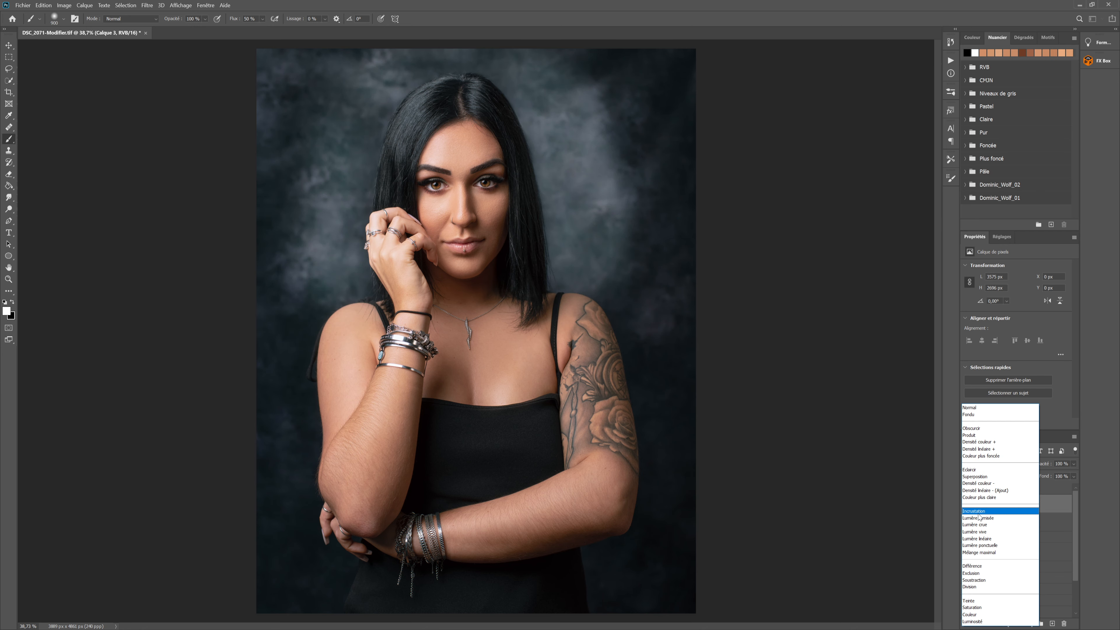
click(979, 512)
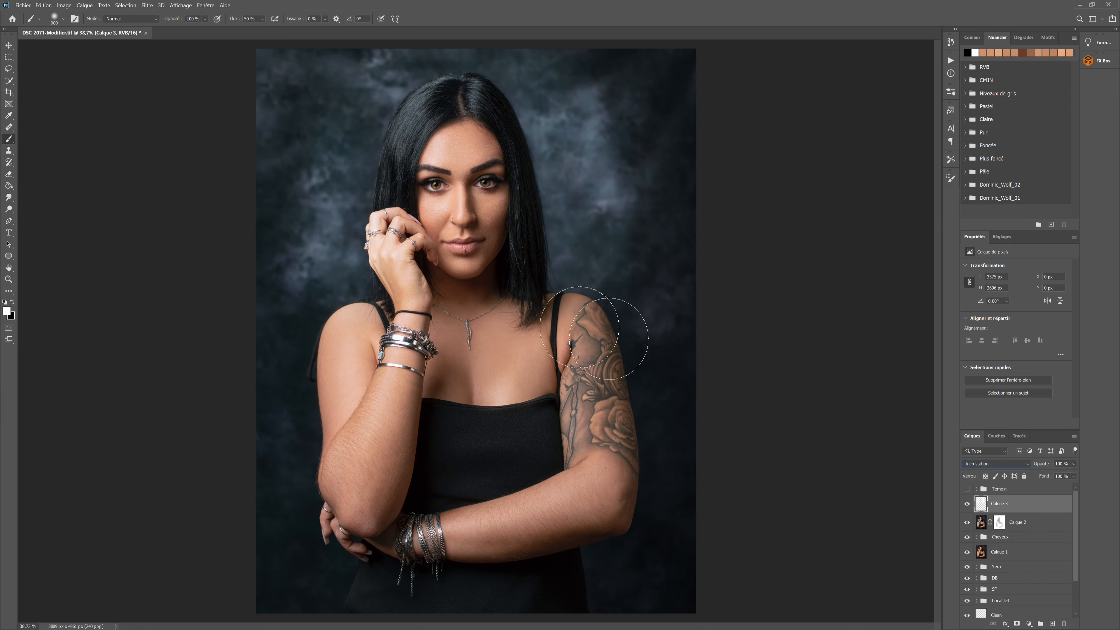
drag(1041, 466, 1014, 457)
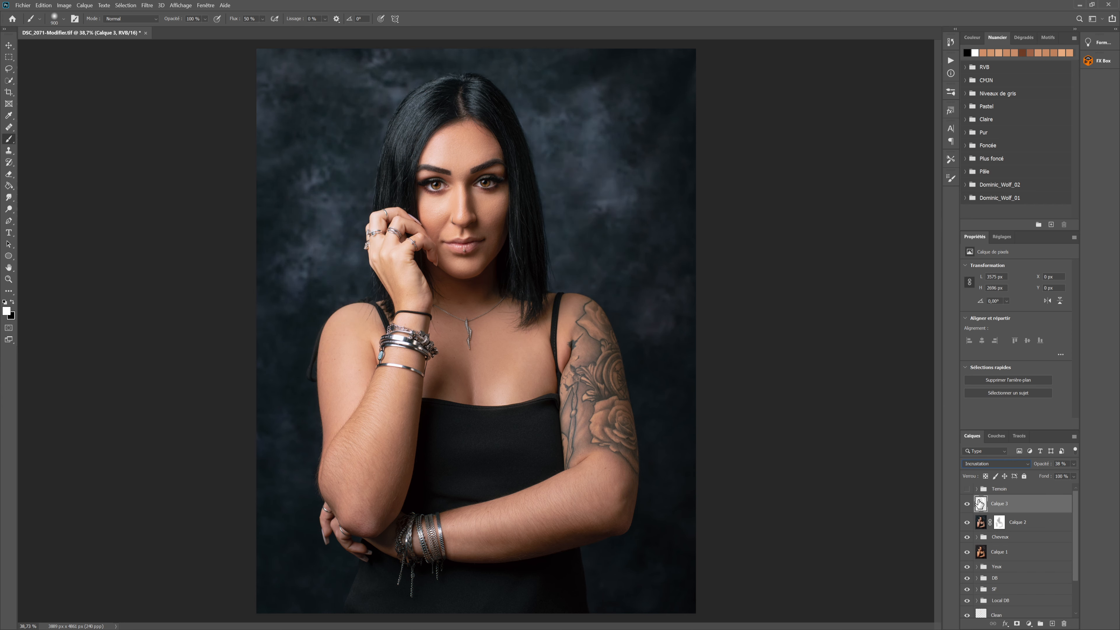
click(967, 504)
click(967, 504)
Add a Curves adjustment above Calque 3 with darkened shadows, midtones from 121 to 124 and highlights from 207 to 218
click(1009, 237)
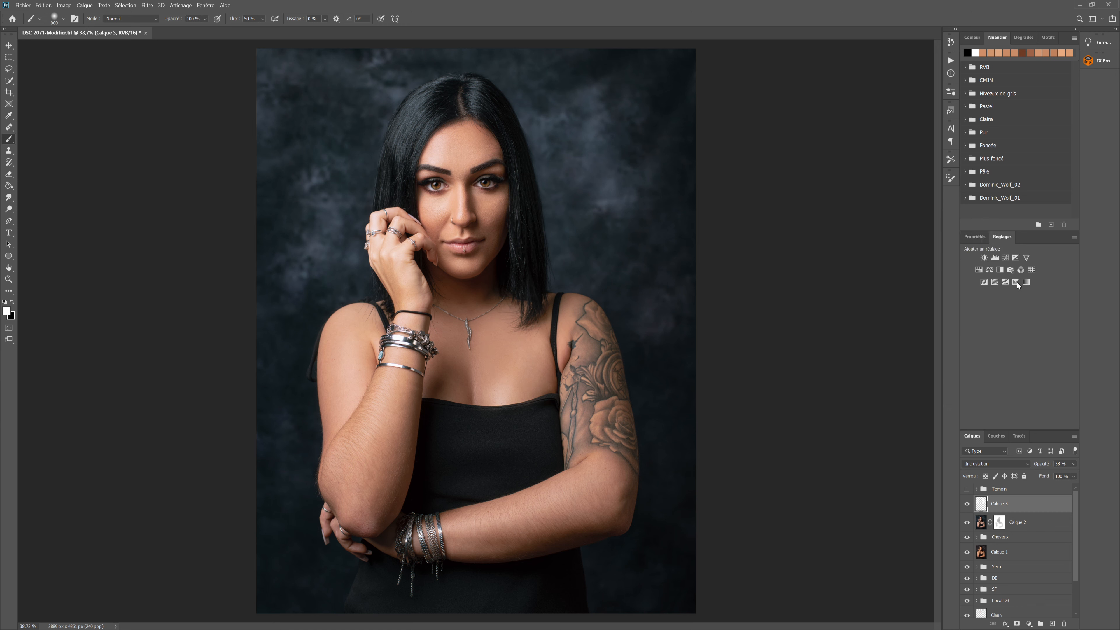
click(1006, 258)
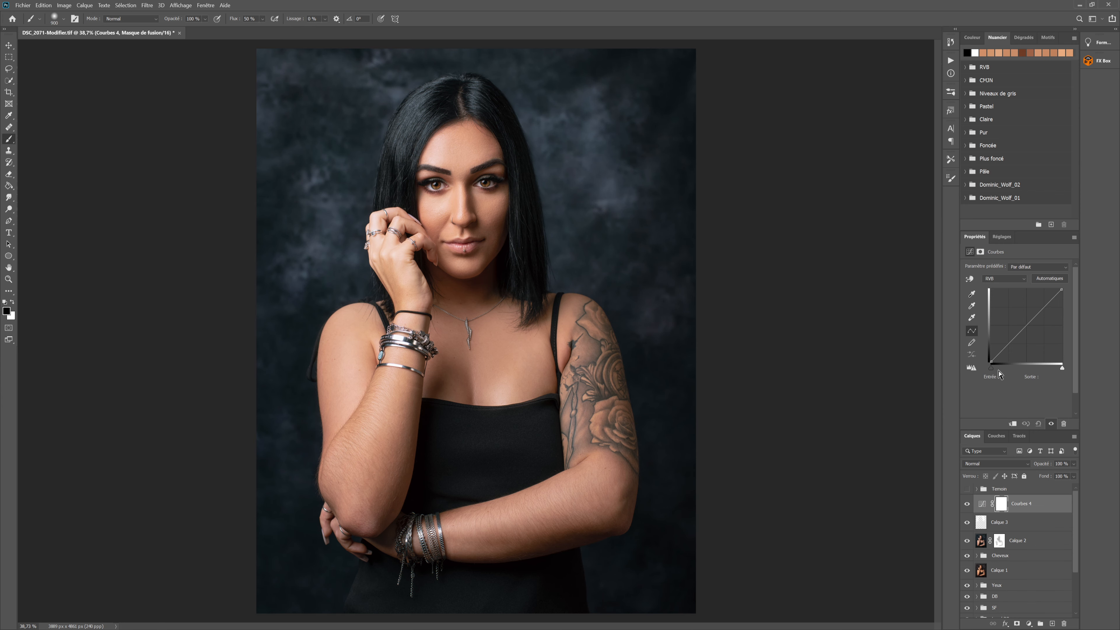
click(1002, 352)
drag(1002, 353, 1002, 353)
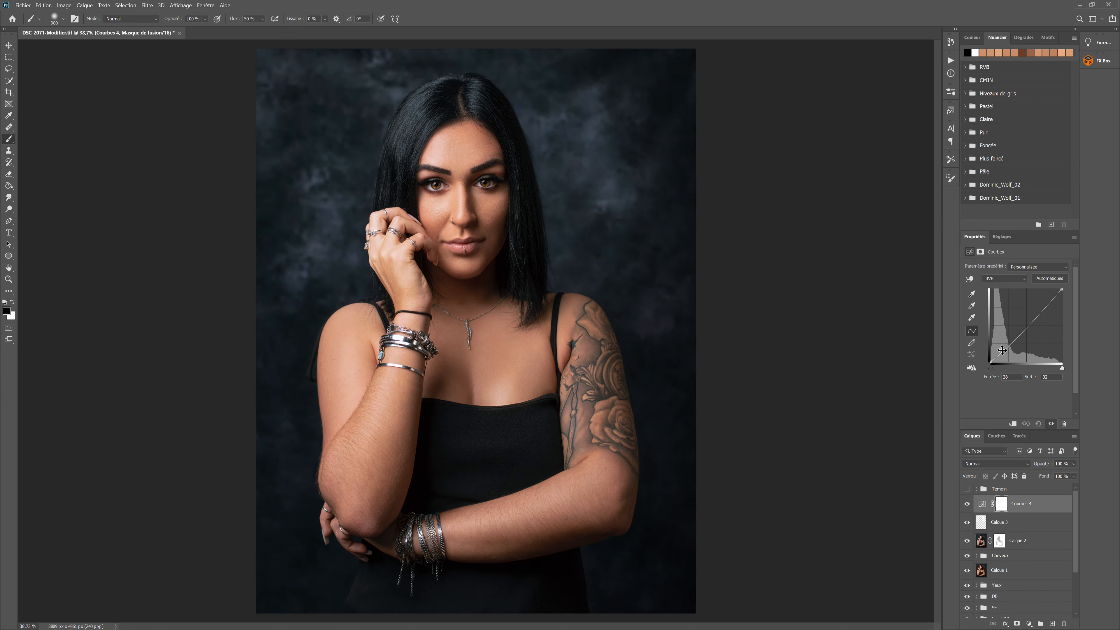
click(1025, 329)
drag(1025, 329, 1025, 326)
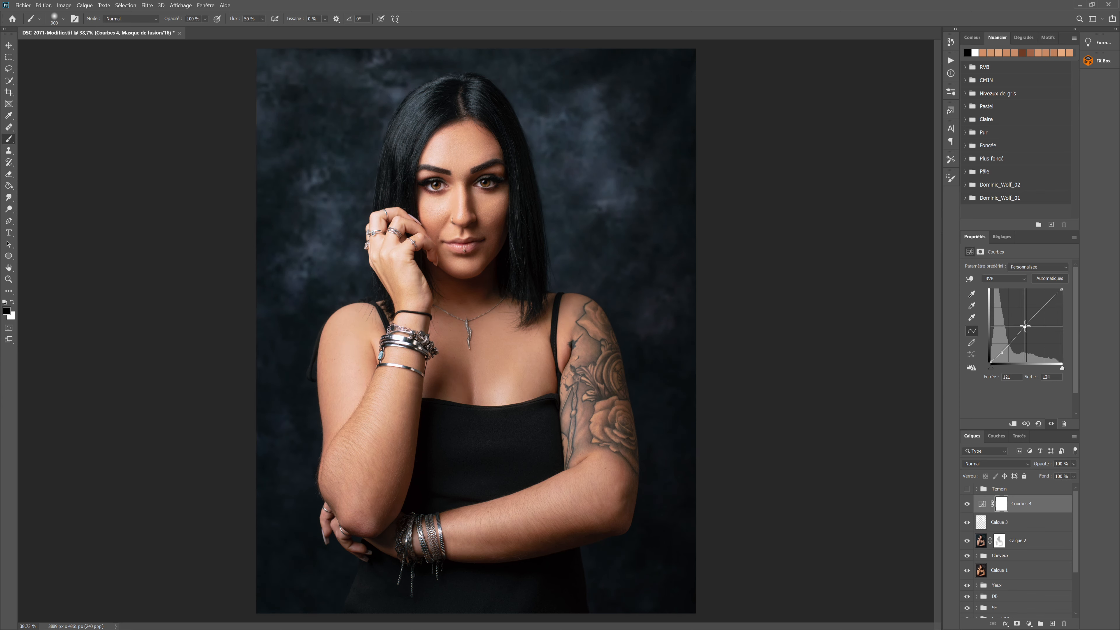
click(1048, 300)
drag(1048, 302, 1049, 300)
Set the contrast curve layer to Luminosité mode and reduce its opacity, comparing the image with and without it
click(1015, 464)
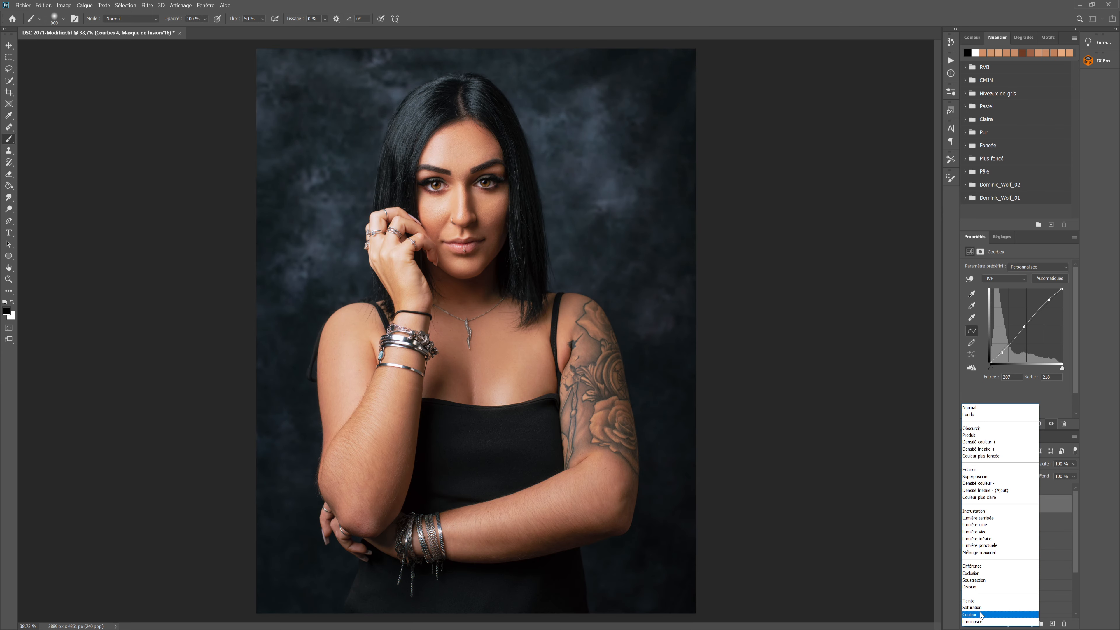
click(980, 620)
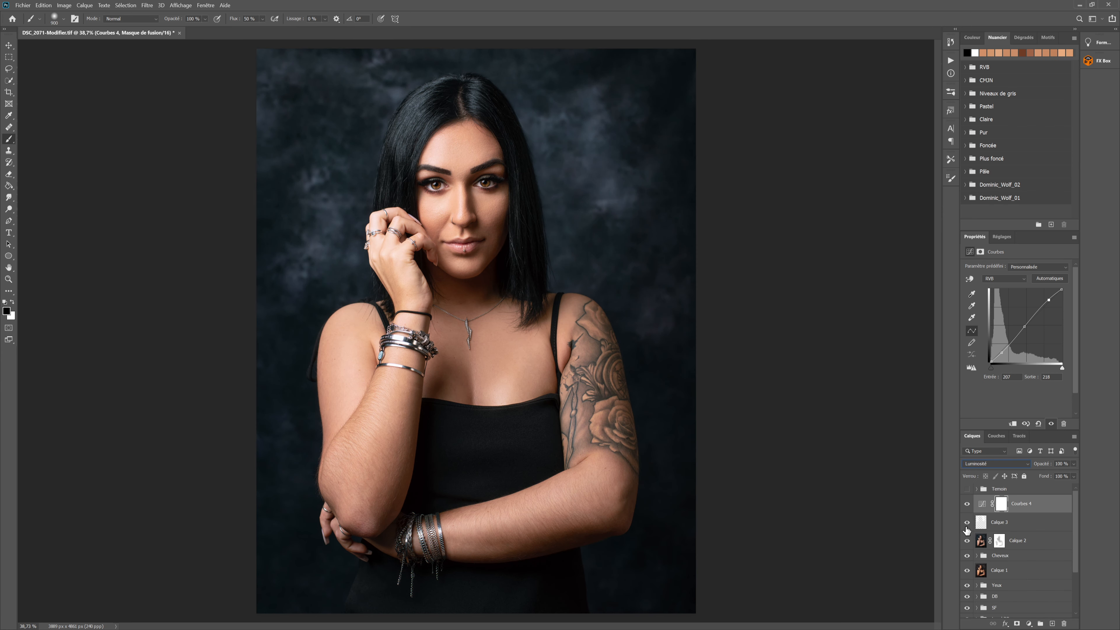
click(967, 503)
click(967, 503)
click(965, 505)
click(966, 505)
click(965, 505)
click(965, 506)
drag(1047, 465, 1032, 465)
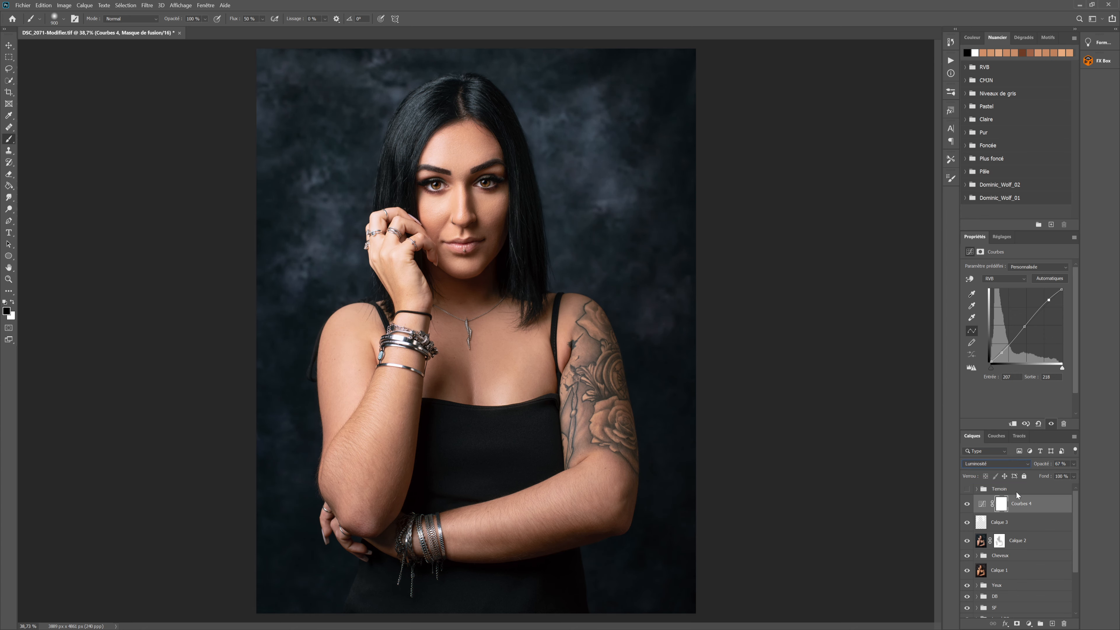
click(966, 505)
click(967, 505)
Add a second Curves adjustment, lower its white point output to 242 and compare the effect on and off
click(1014, 259)
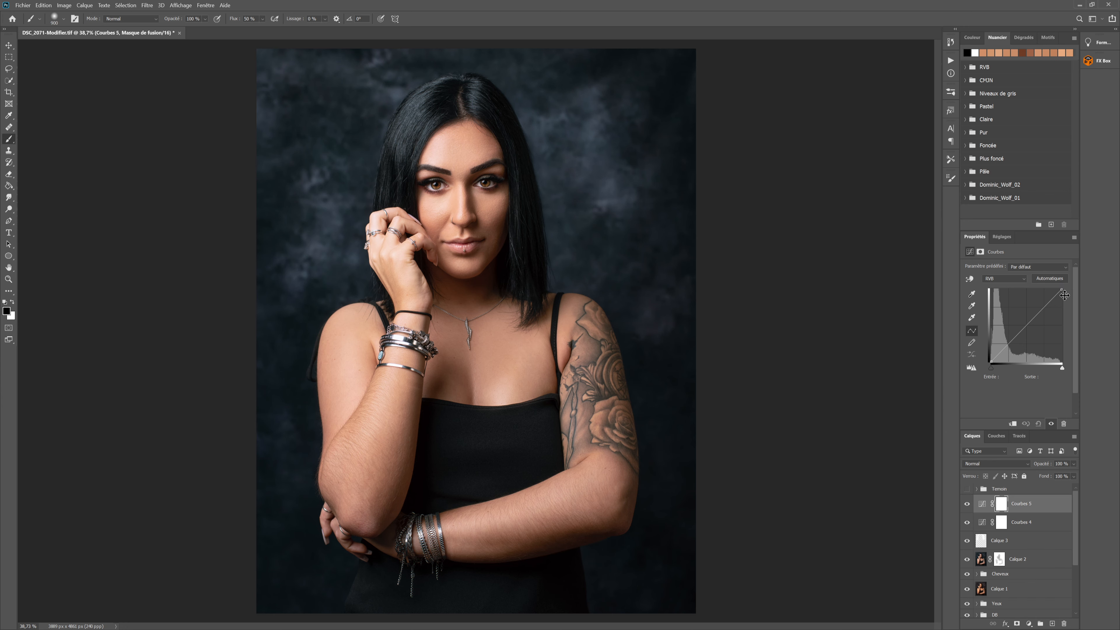
drag(1064, 289, 1064, 292)
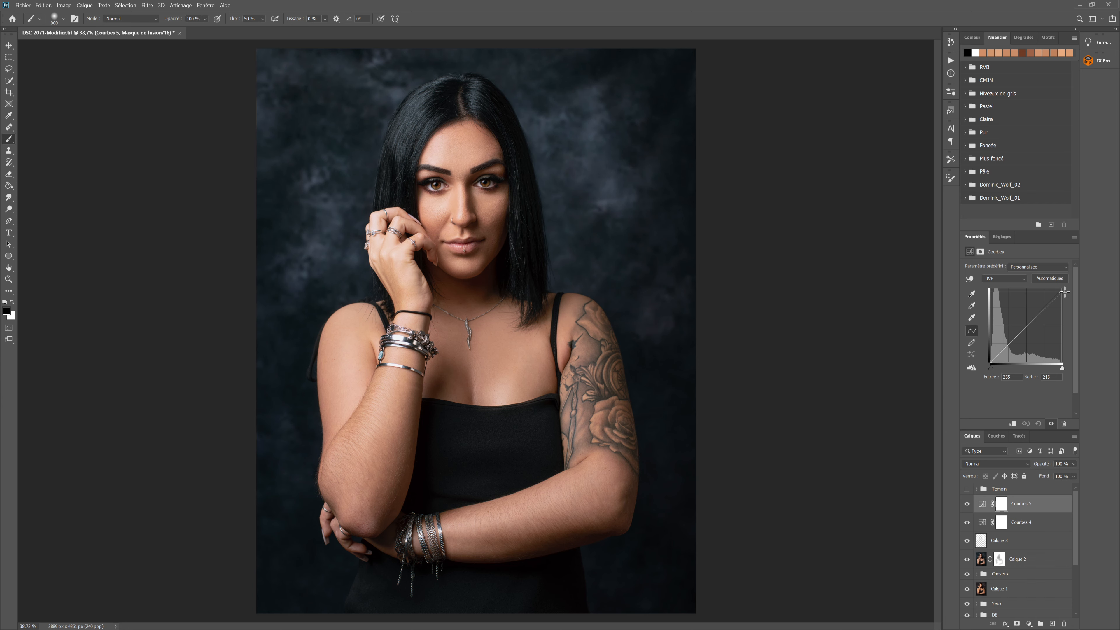
drag(1065, 292, 1065, 294)
click(967, 506)
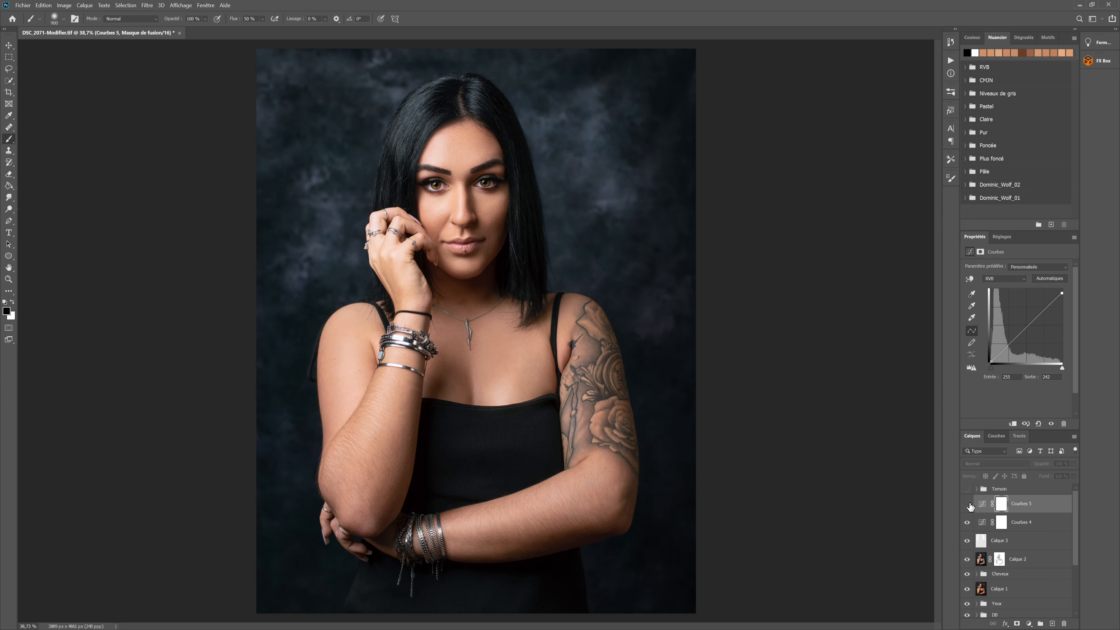
click(969, 506)
click(967, 504)
click(967, 504)
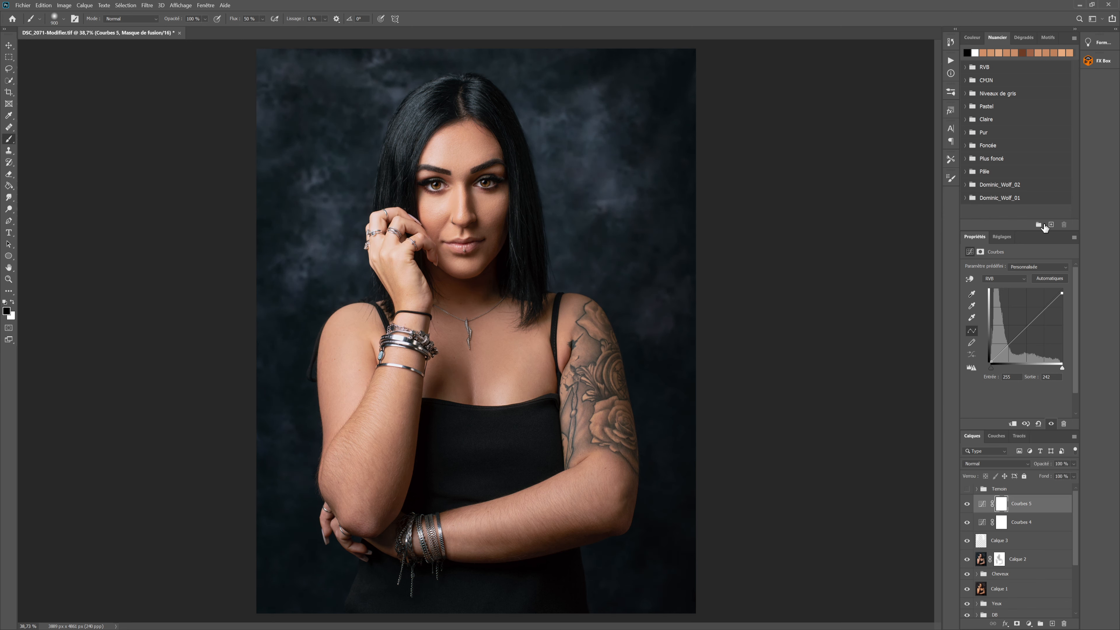
Add a third Curves adjustment, fine-tune a point in its shadows and compare the effect on and off
click(1002, 238)
click(1006, 256)
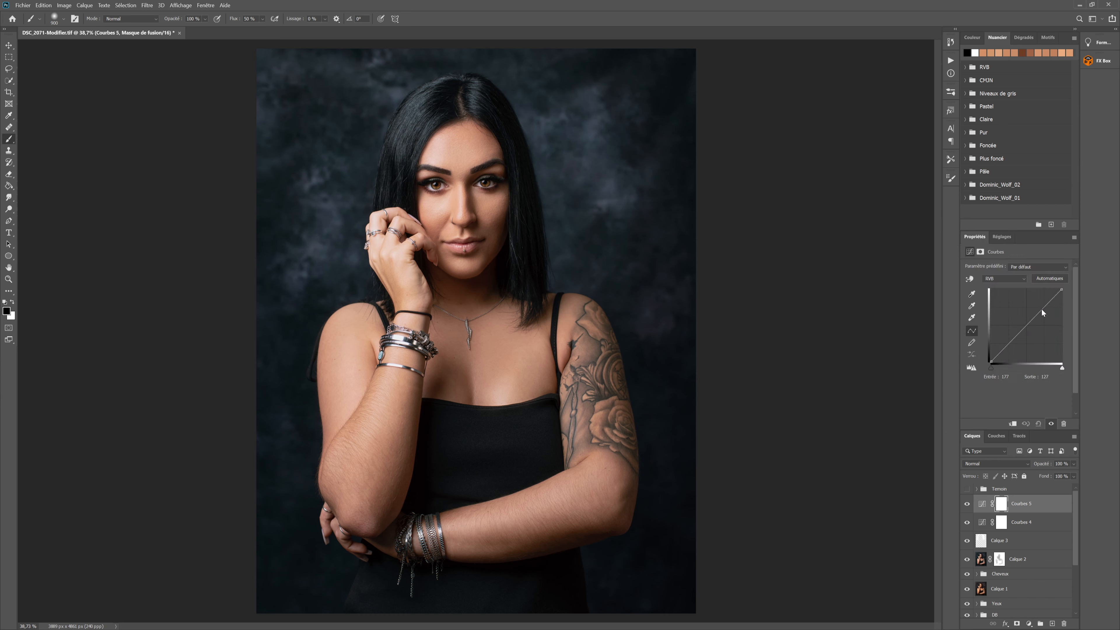
click(992, 362)
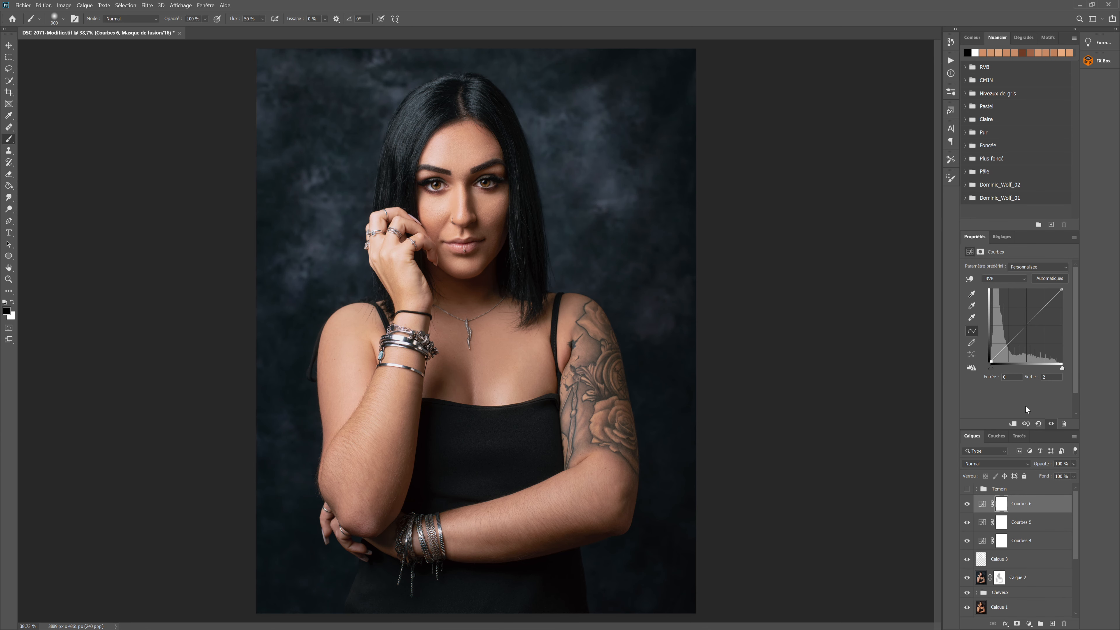
click(1000, 353)
key(Up)
key(Up)
key(Down)
key(Down)
key(Up)
key(Up)
click(967, 505)
click(967, 504)
click(967, 504)
click(967, 505)
Group the layers from Calque 2 up to Courbes 6 and name the group Color grading
shift+click(1044, 546)
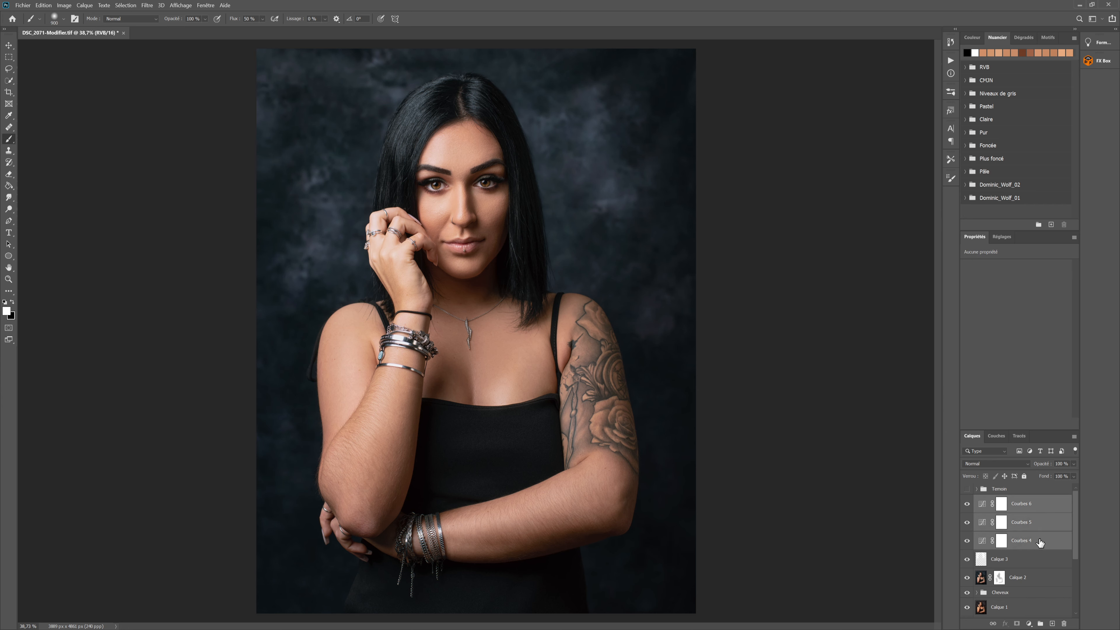
click(1041, 578)
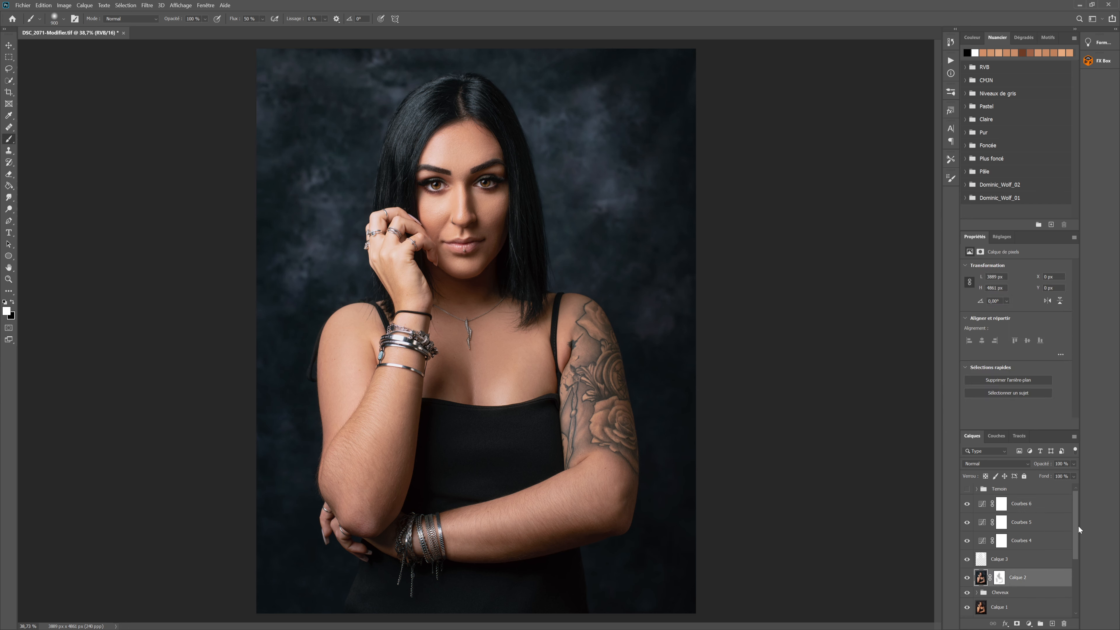
shift+click(1043, 507)
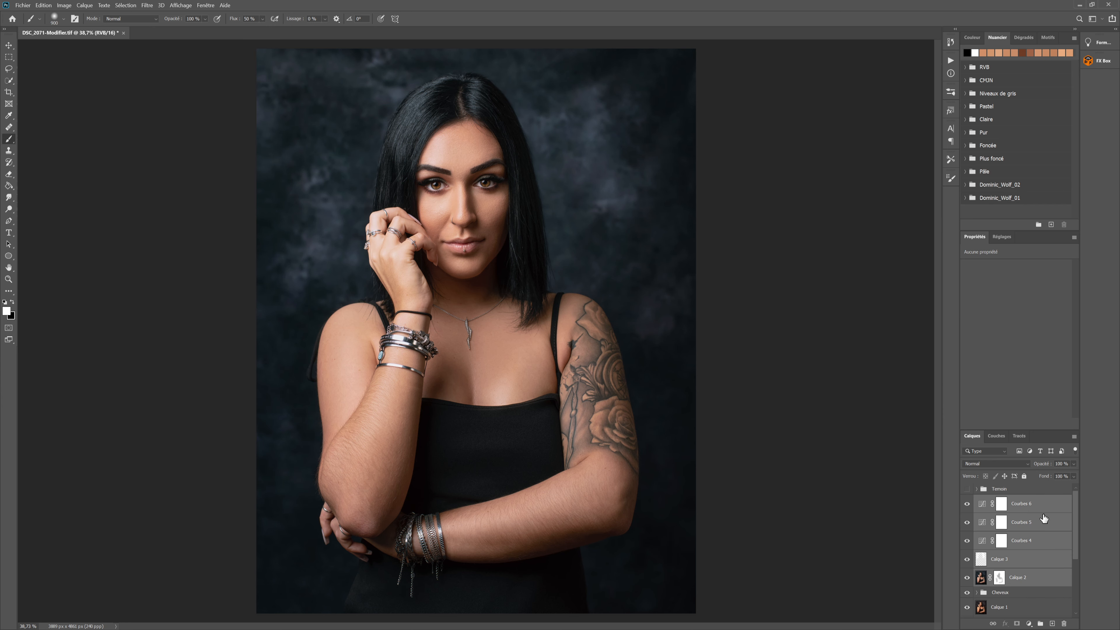
key(ctrl+g)
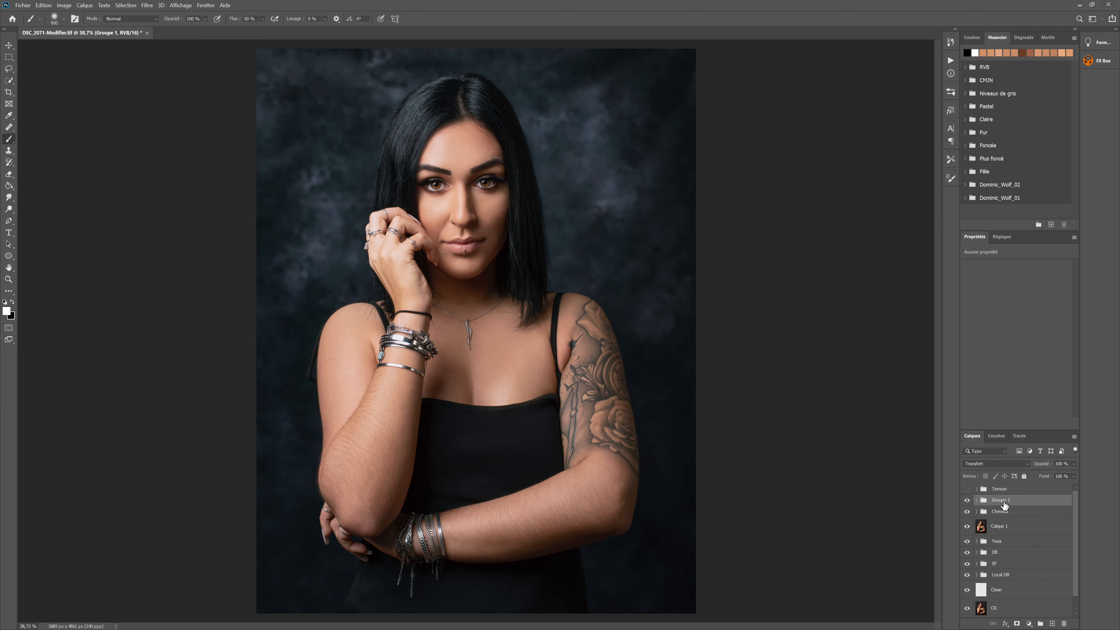
double_click(1007, 501)
text(Color grading)
key(Return)
Stamp the visible layers into a new layer and apply a High Pass (Passe-haut) filter to a duplicate of it
key(ctrl+shift+alt+e)
drag(1037, 506, 1053, 623)
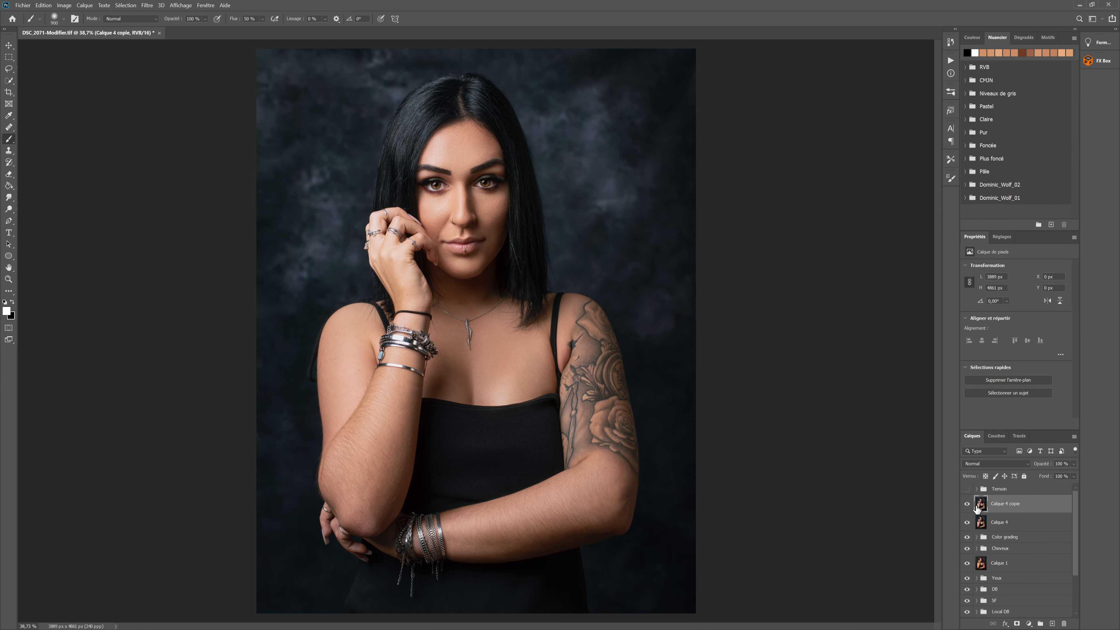
click(146, 6)
mouse_move(196, 186)
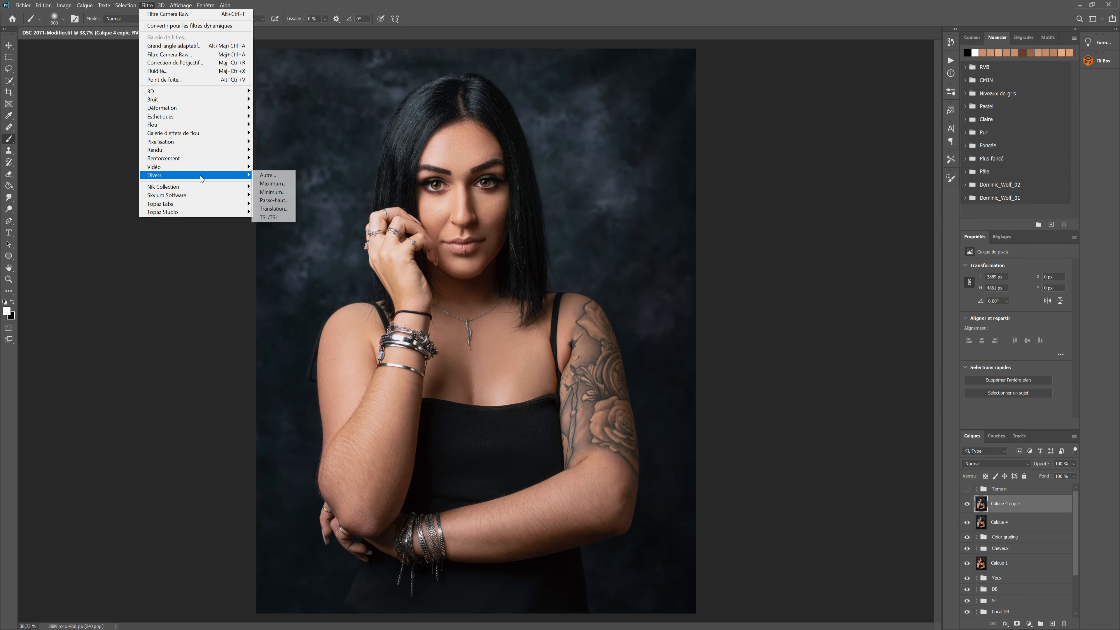
click(269, 202)
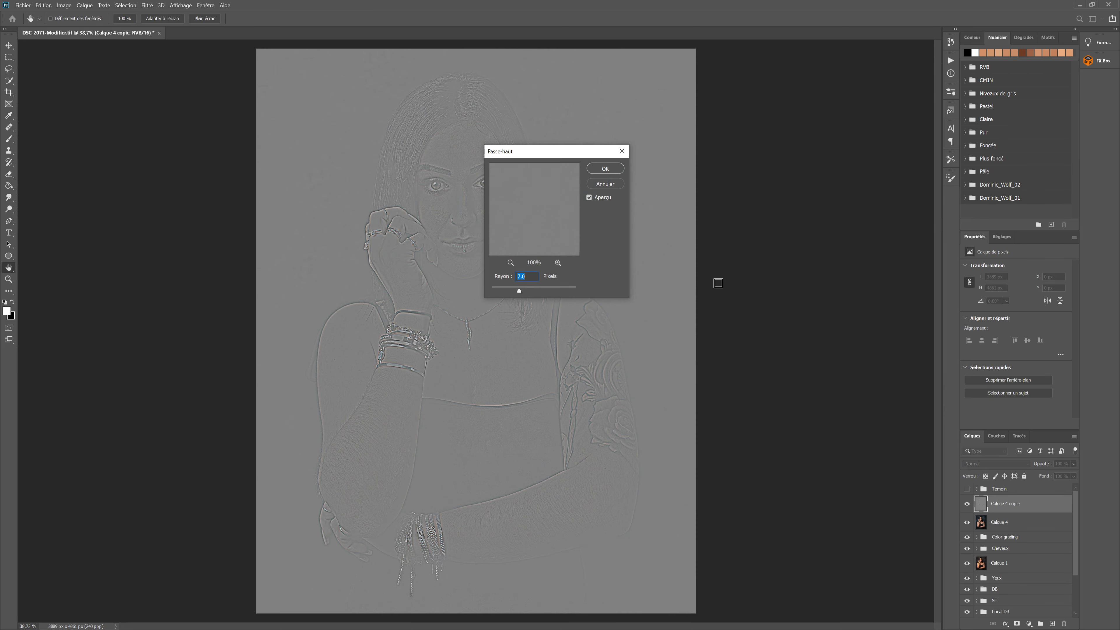
drag(551, 155, 589, 155)
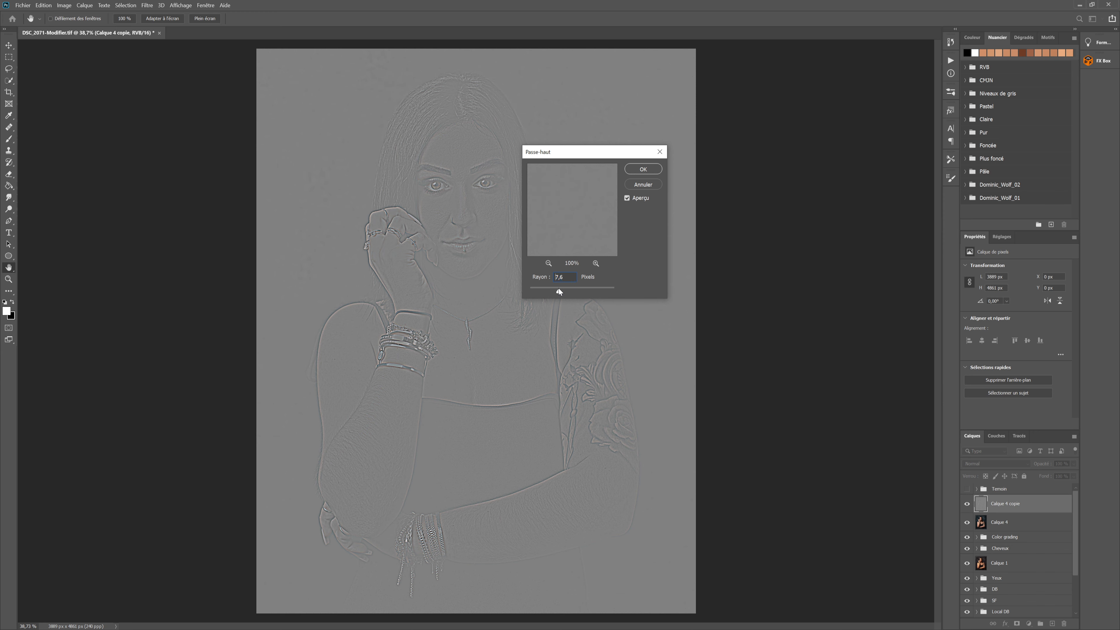
drag(558, 288, 562, 289)
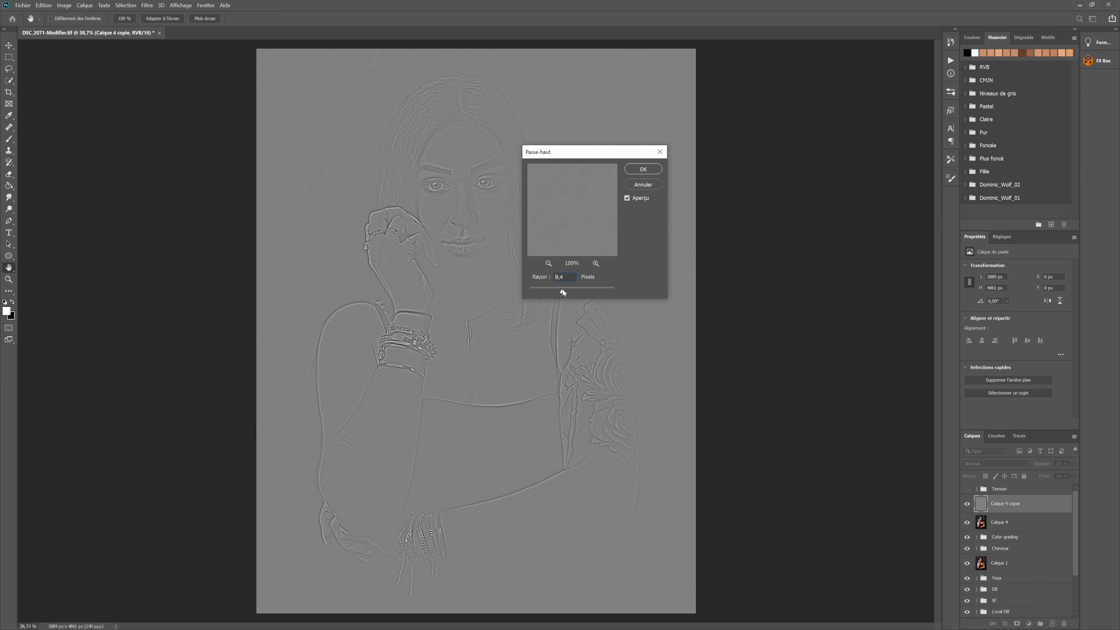
click(649, 173)
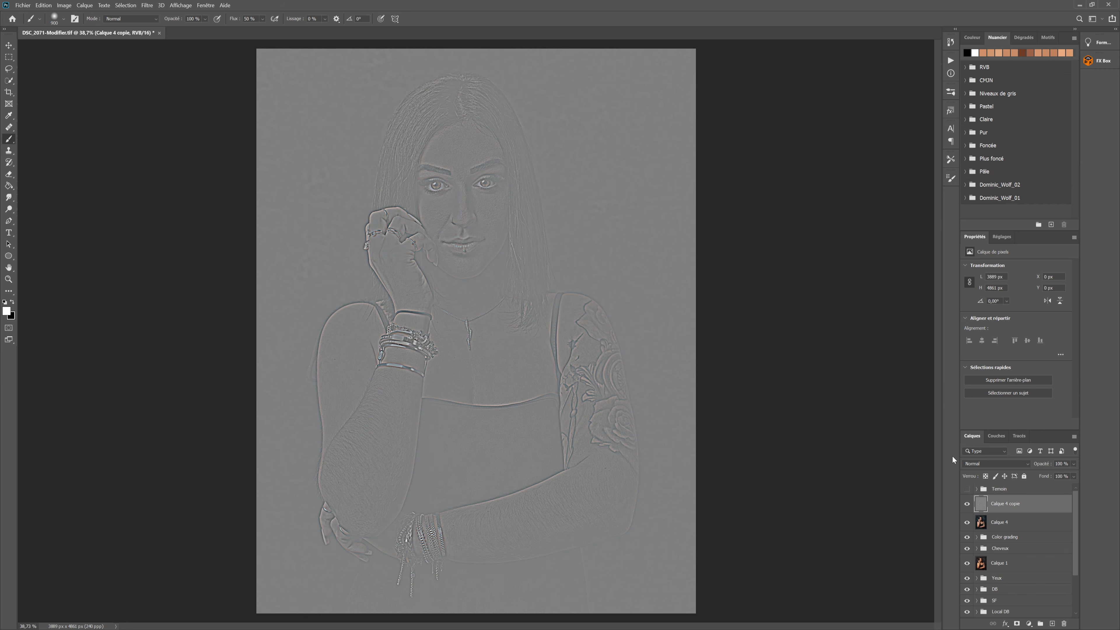
Set the high-pass layer to Lumière vive mode and hide its effect with an inverted, black layer mask
click(976, 466)
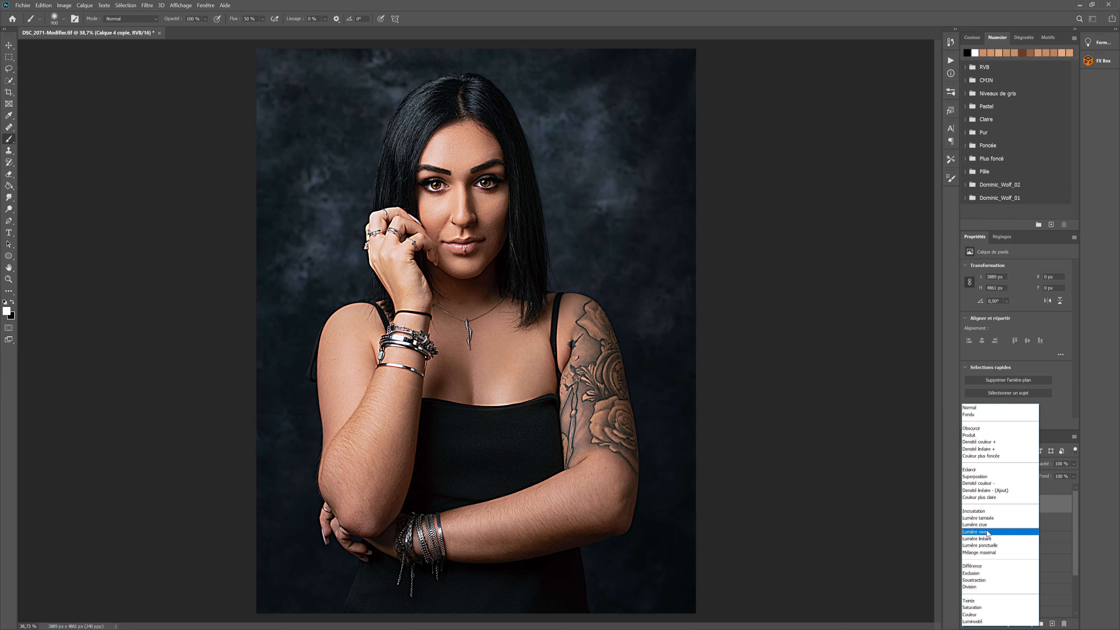
click(986, 532)
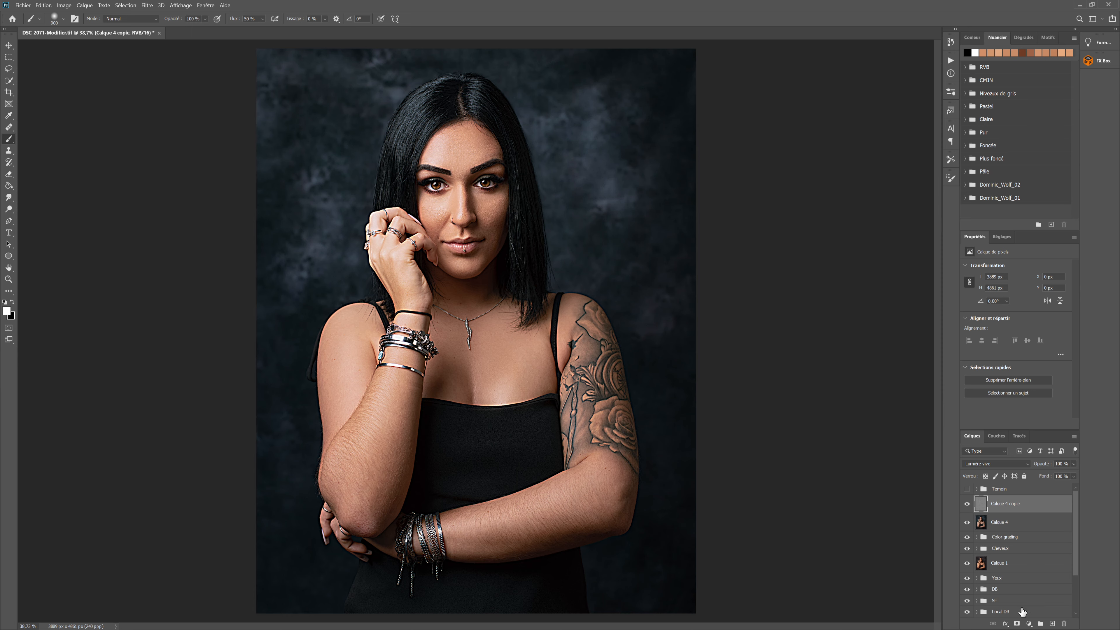
click(1018, 623)
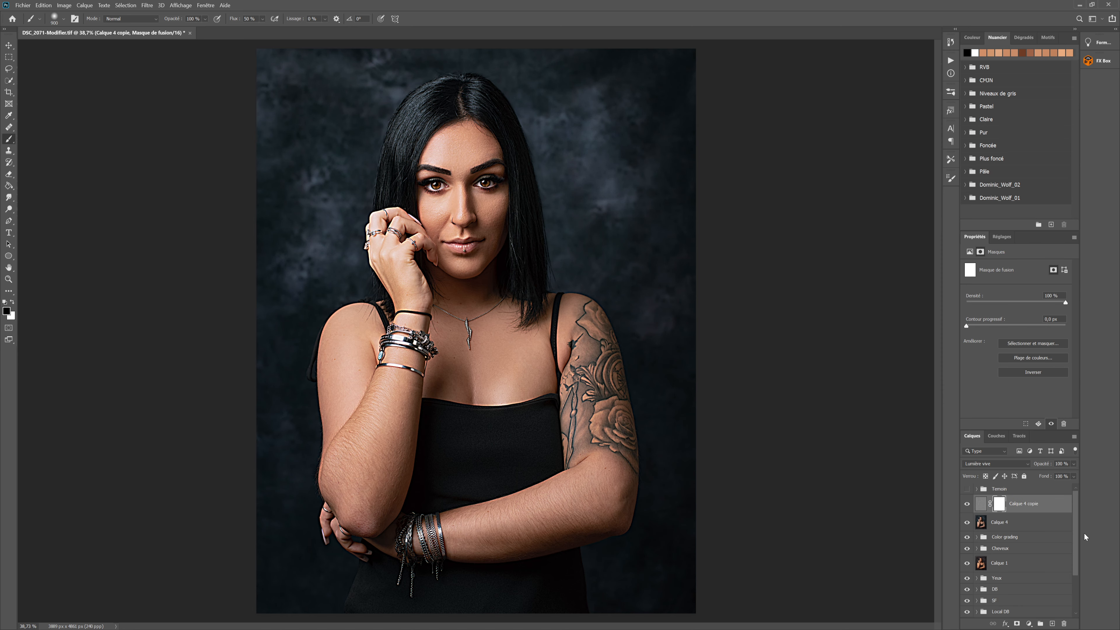
key(ctrl+i)
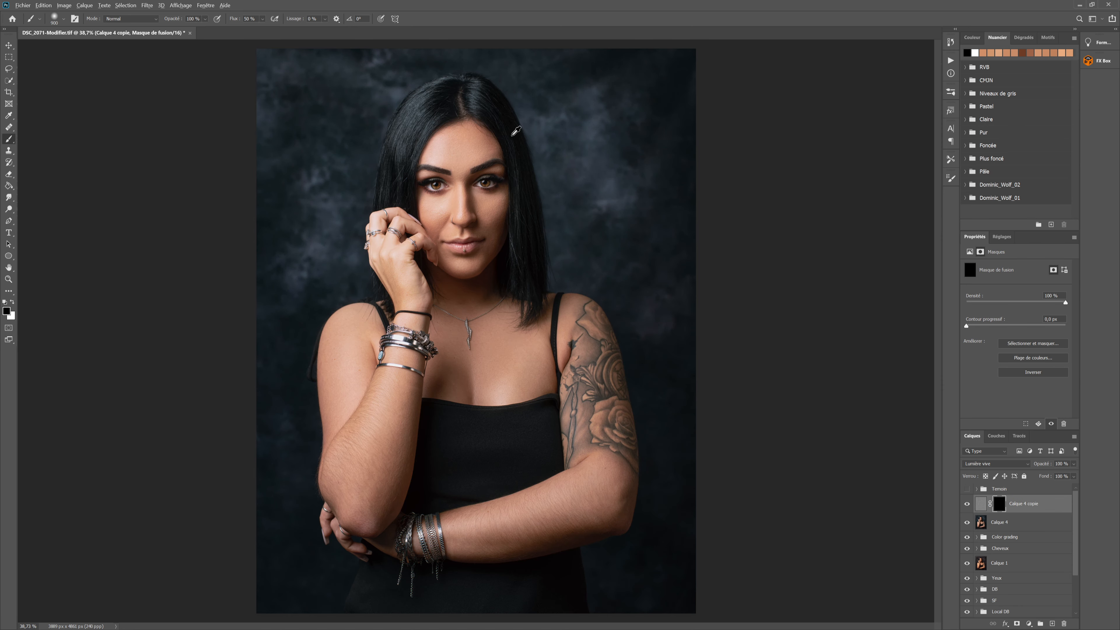
scroll(434, 163, up, 5)
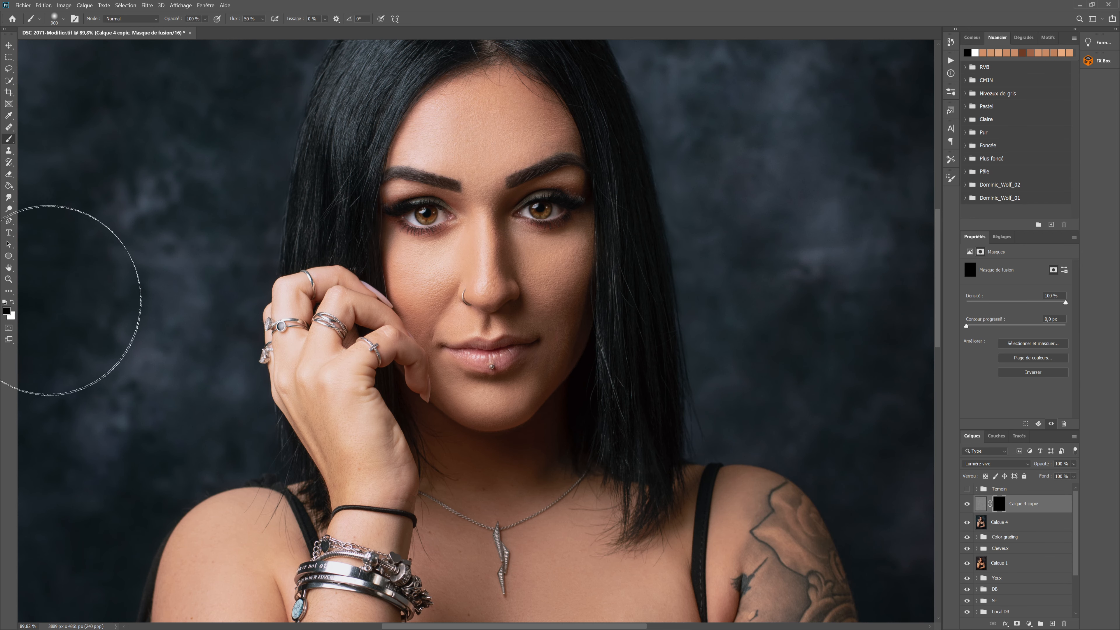
Paint white on the high-pass layer's mask over both eyes with a small brush at 5 % flow
click(12, 302)
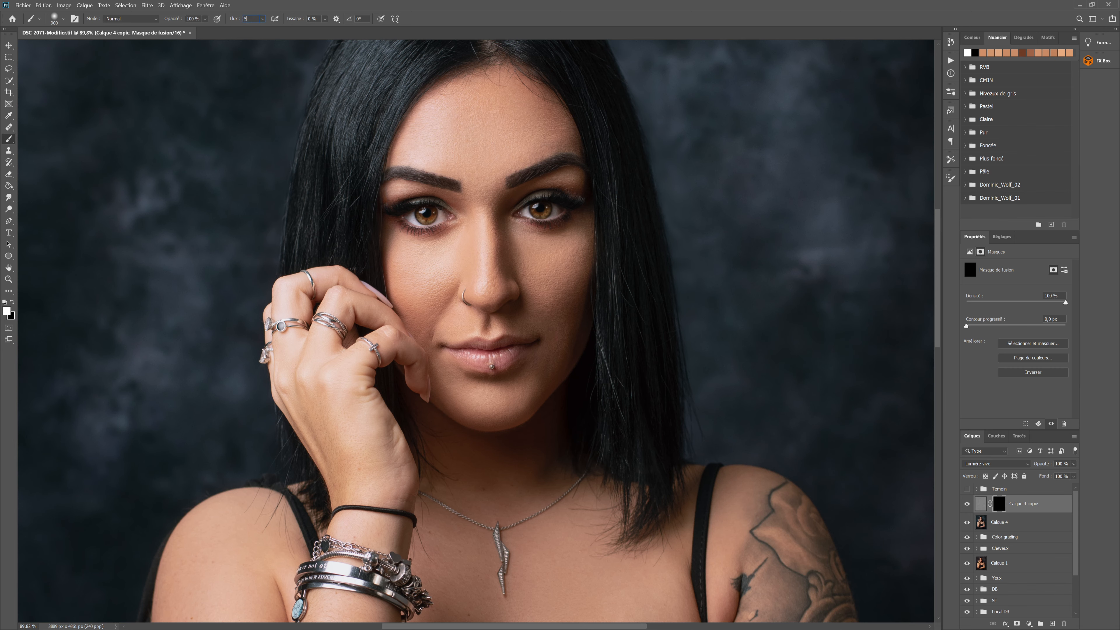
key(bracketleft)
key(bracketleft)
key(bracketleft)
key(bracketleft)
key(bracketleft)
key(bracketleft)
key(bracketleft)
key(bracketleft)
key(bracketleft)
key(bracketleft)
key(bracketleft)
key(bracketleft)
mouse_move(411, 209)
mouse_down()
mouse_move(396, 209)
mouse_move(440, 204)
mouse_up()
key(bracketright)
drag(535, 210, 572, 203)
key(bracketleft)
key(bracketleft)
key(bracketleft)
key(bracketleft)
key(bracketleft)
key(bracketleft)
key(bracketright)
key(bracketright)
key(bracketright)
key(bracketright)
key(bracketright)
key(bracketright)
key(bracketright)
key(bracketleft)
key(bracketleft)
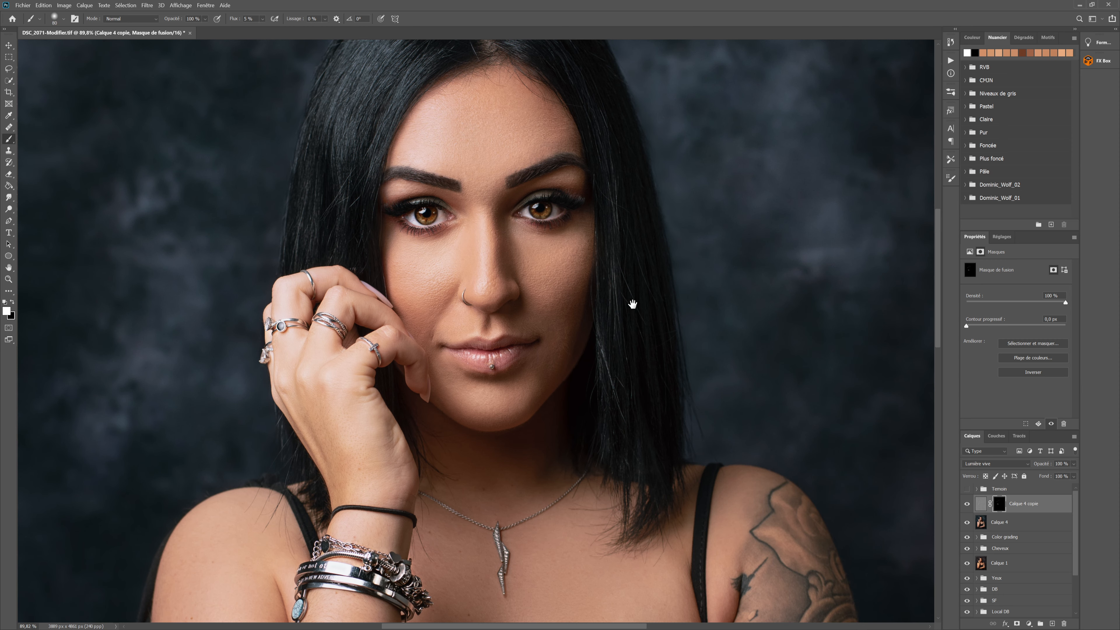
Paint white on the mask over the hair with a larger brush, from the crown down to the lengths
drag(630, 303, 626, 429)
key(bracketright)
key(bracketright)
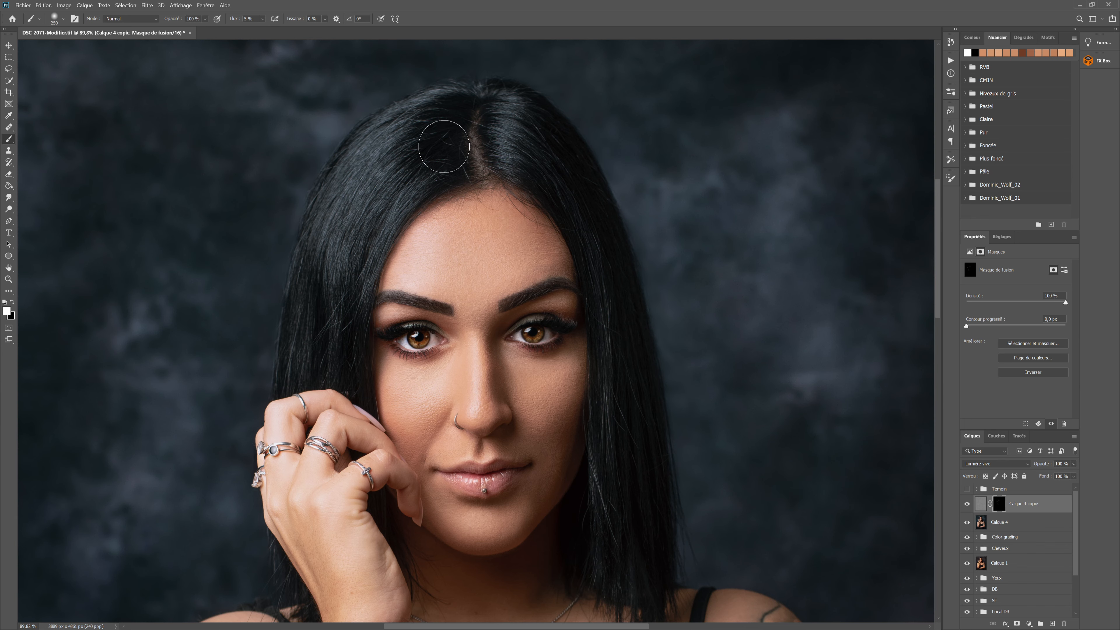
key(bracketright)
key(bracketright)
key(bracketright)
key(bracketright)
key(bracketright)
key(bracketright)
key(bracketright)
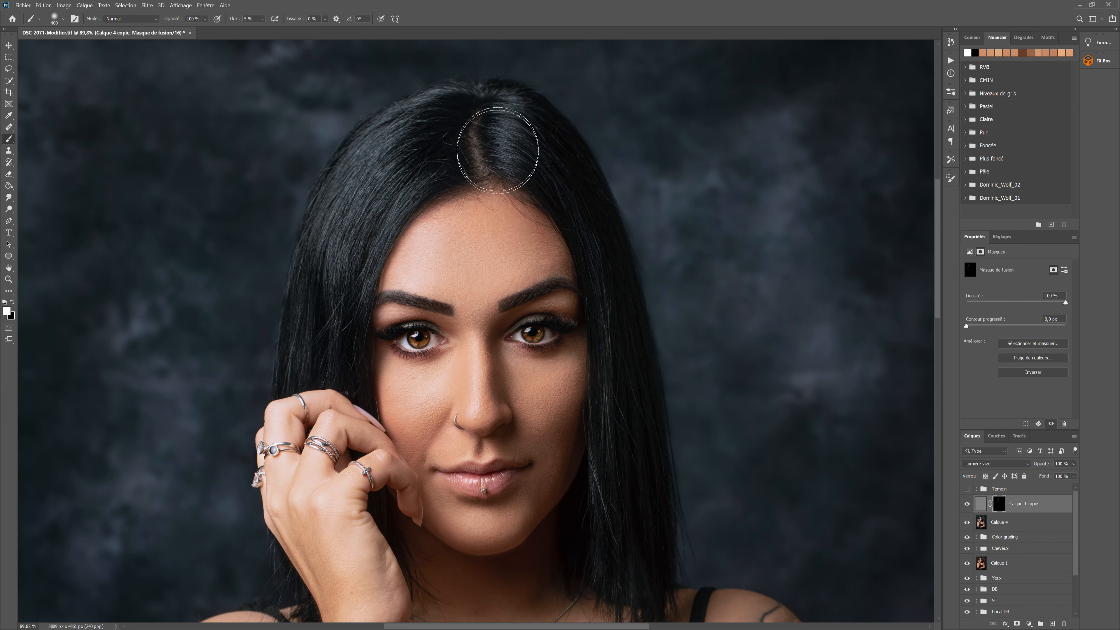
mouse_move(633, 467)
mouse_down()
mouse_move(616, 536)
mouse_move(625, 560)
mouse_move(629, 450)
mouse_move(639, 549)
mouse_up()
Paint the sharpening into the tattooed arm and the bracelets on both wrists, adapting the brush size
drag(702, 504, 701, 166)
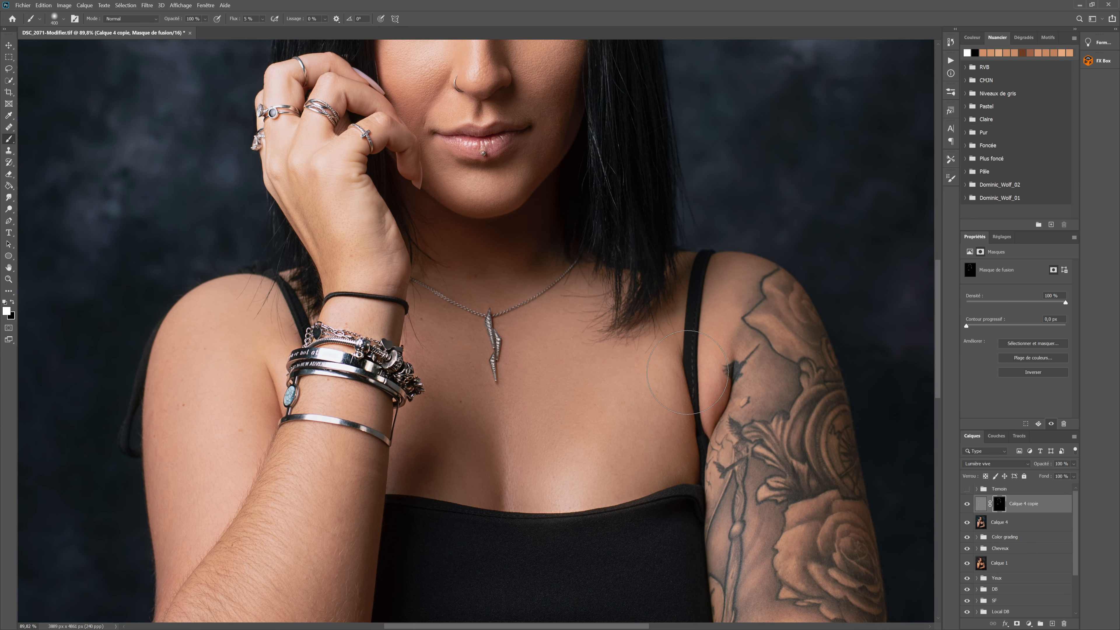
scroll(635, 308, down, 2)
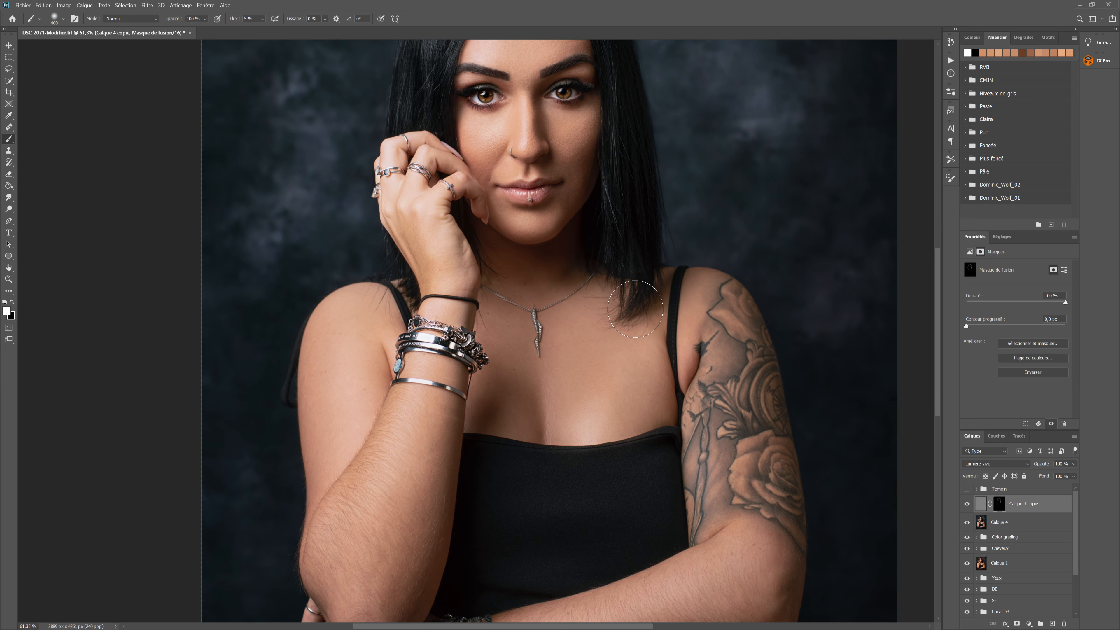
key(bracketright)
key(bracketright)
drag(636, 533, 698, 283)
key(bracketleft)
key(bracketleft)
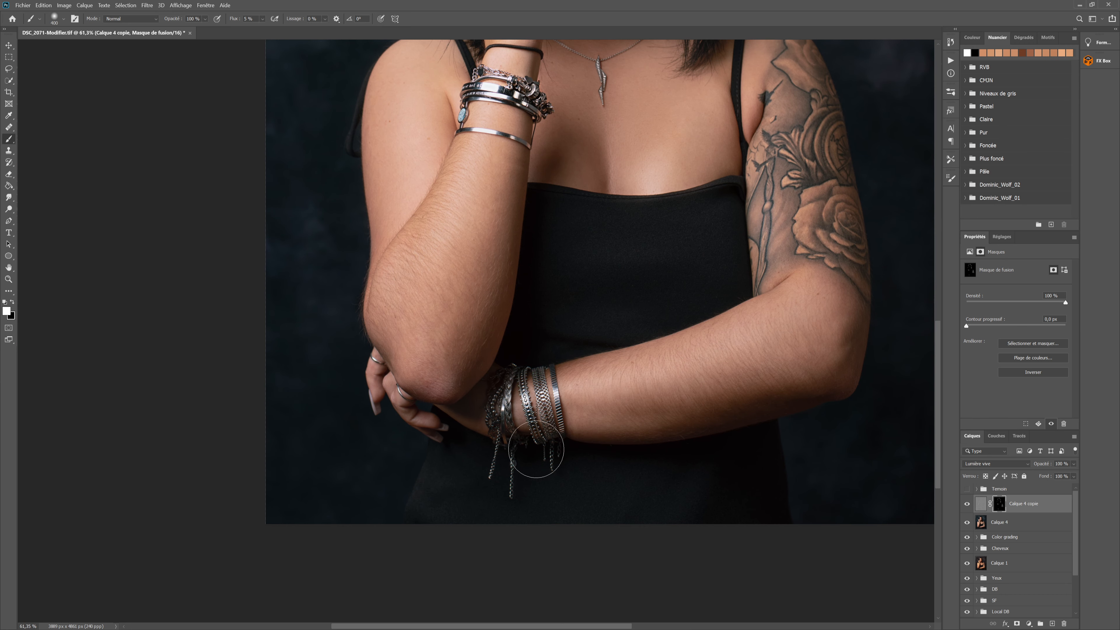
mouse_move(537, 449)
mouse_down()
mouse_move(527, 386)
mouse_move(503, 475)
mouse_move(537, 382)
mouse_move(527, 455)
mouse_up()
Compare the portrait with and without Calque 4 copie, in full view and close up on the face
scroll(659, 242, down, 5)
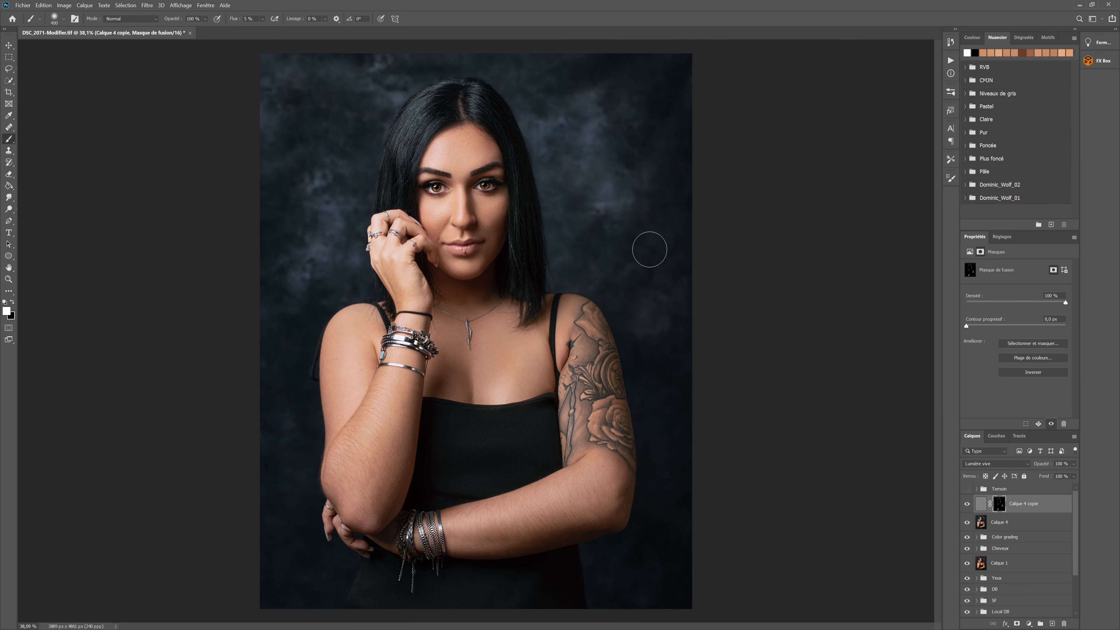
click(969, 504)
click(968, 505)
scroll(464, 160, up, 5)
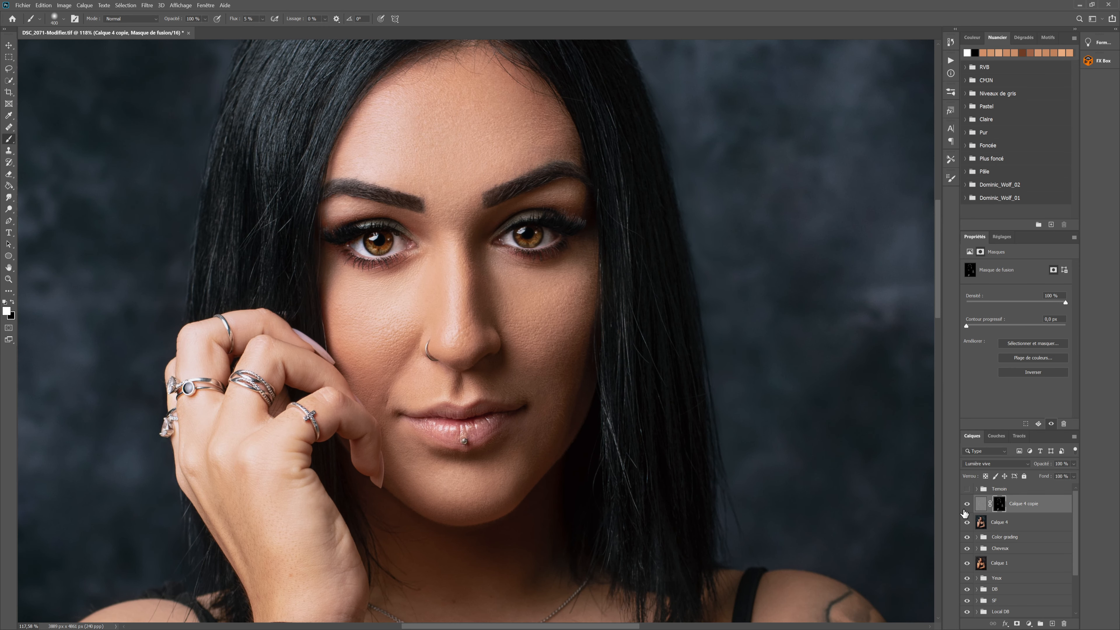
click(966, 505)
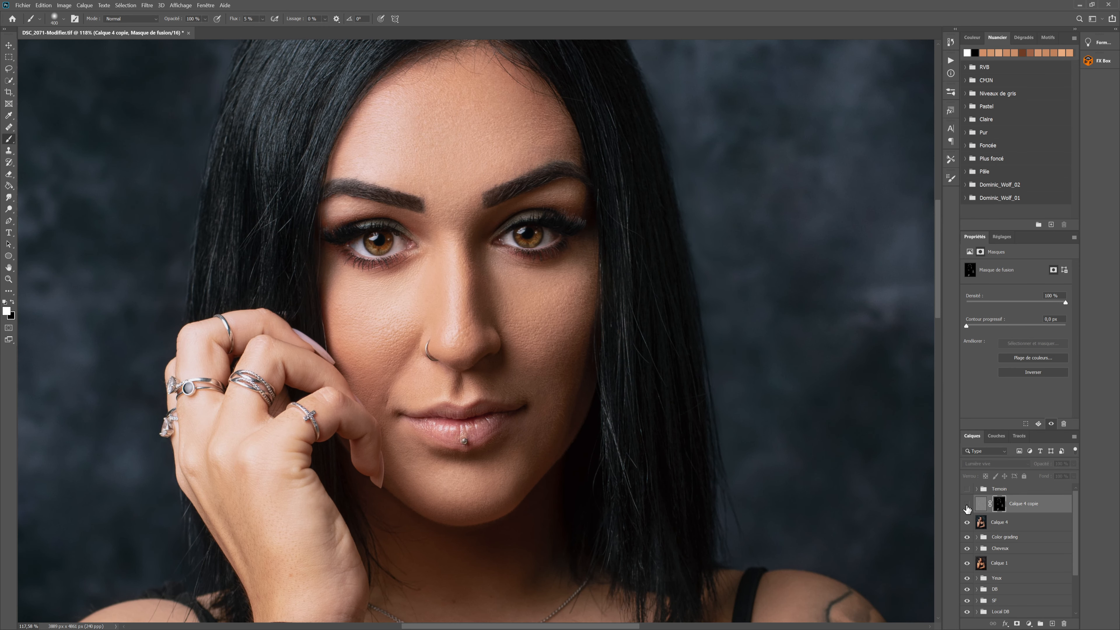
click(966, 505)
click(966, 505)
click(967, 505)
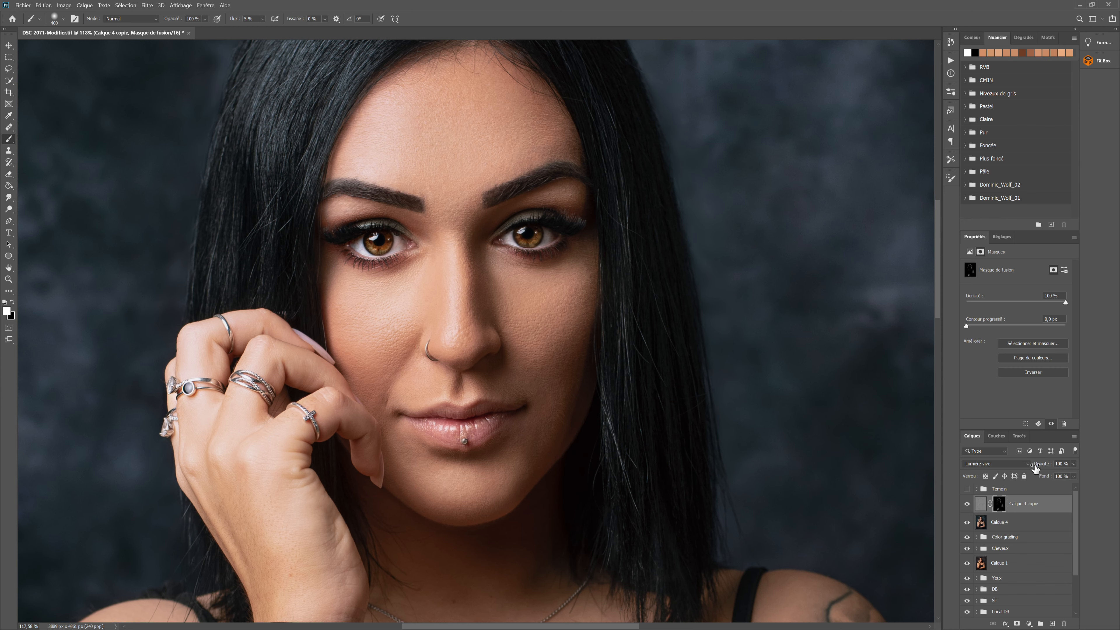
Reduce the high-pass layer's opacity to 50 % and stamp the visible layers into a new layer above it
drag(1044, 466, 1021, 465)
scroll(650, 333, down, 5)
scroll(691, 366, down, 2)
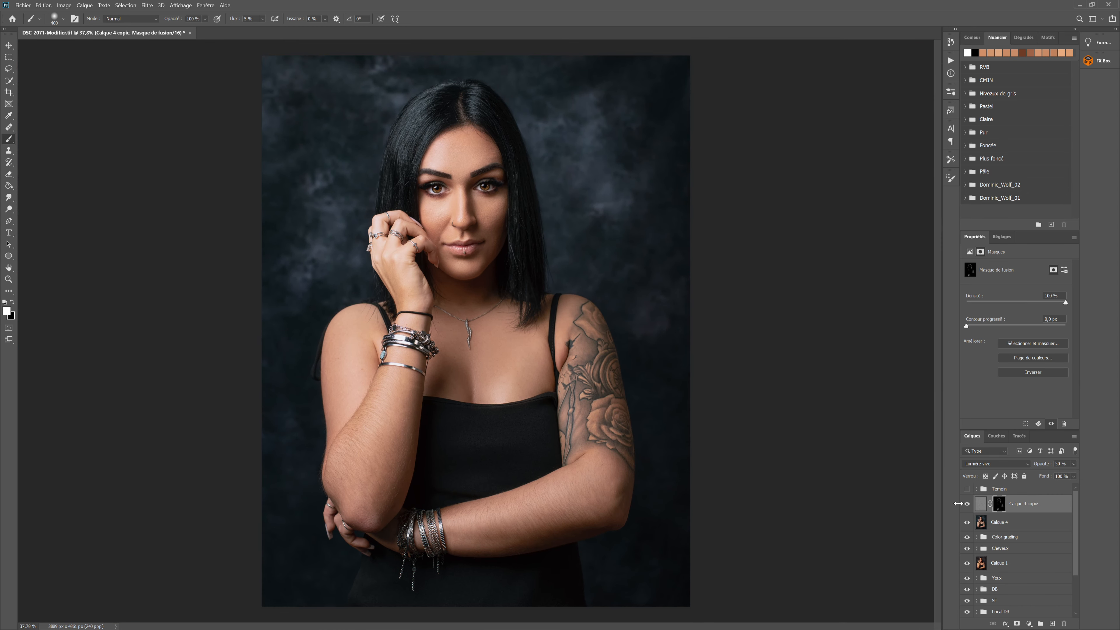
key(ctrl+shift+alt+n)
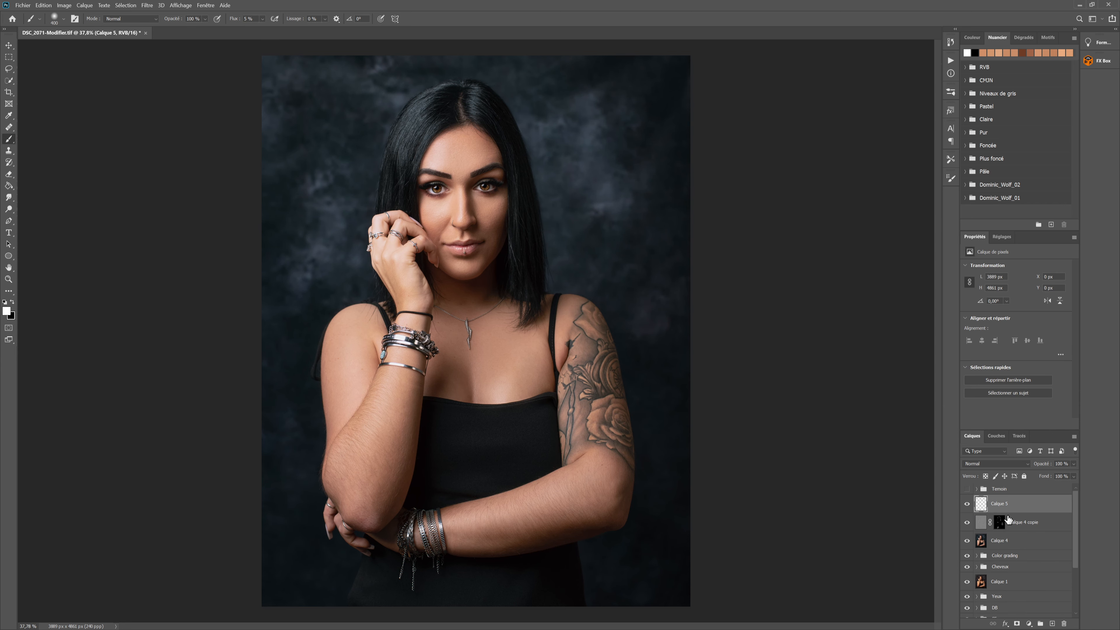
key(ctrl+shift+alt+e)
Hide every layer and group above the background layer to view the original photo
scroll(998, 557, down, 3)
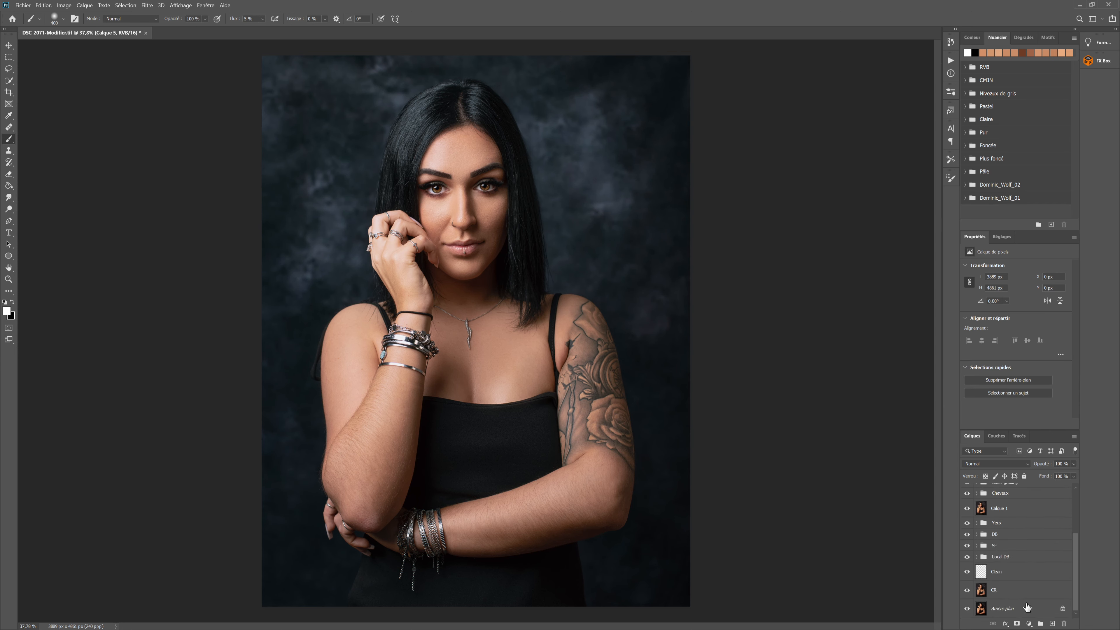
drag(968, 595, 966, 512)
scroll(969, 547, up, 1)
scroll(976, 552, up, 1)
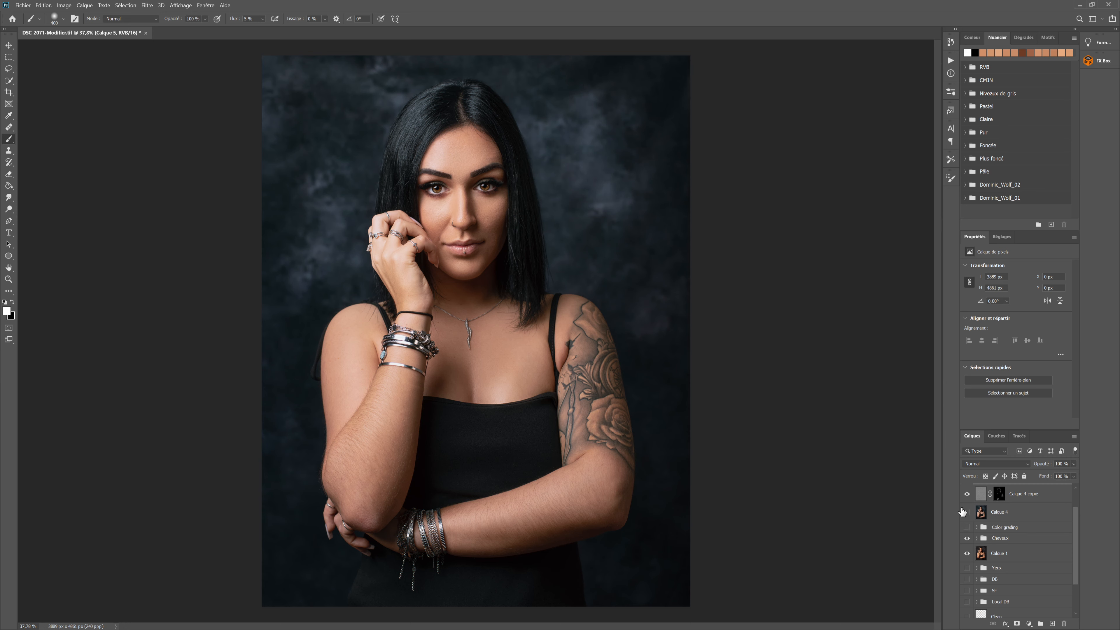
drag(966, 495, 969, 528)
scroll(973, 529, up, 1)
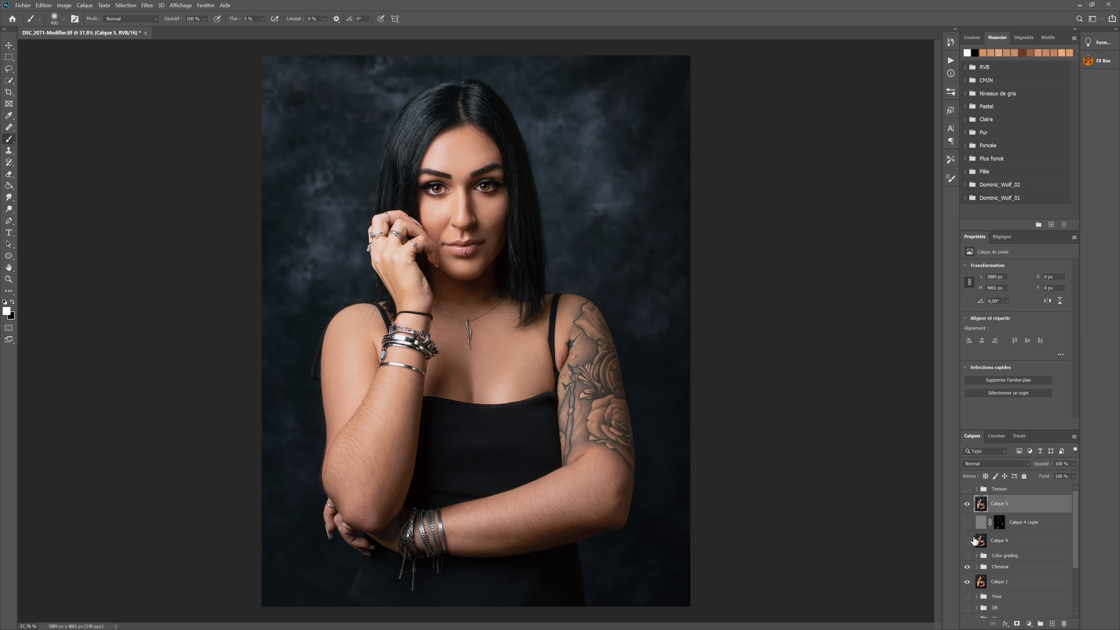
click(967, 568)
click(969, 509)
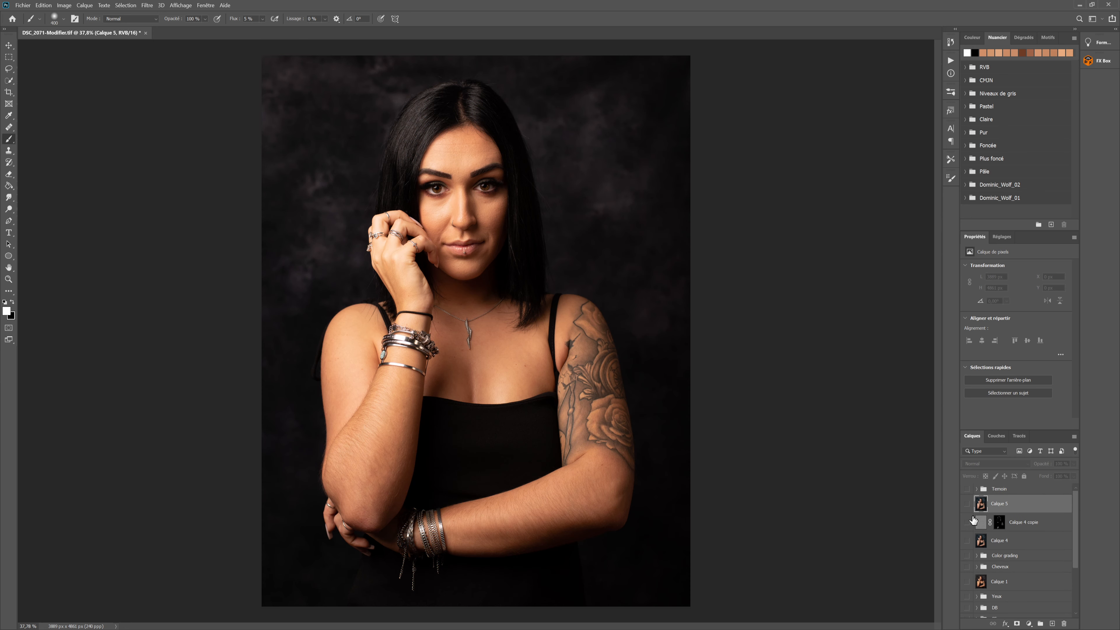
Show the retouching stages one by one from the bottom up: CR, Clean, Local DB, SF, DB and Yeux
scroll(995, 557, down, 4)
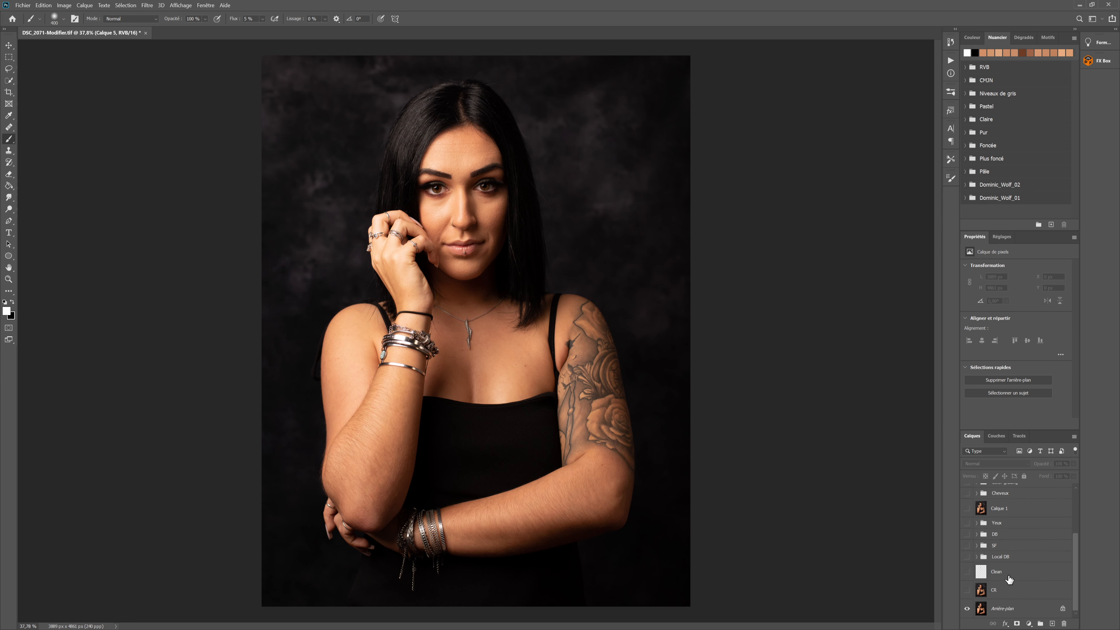
click(968, 591)
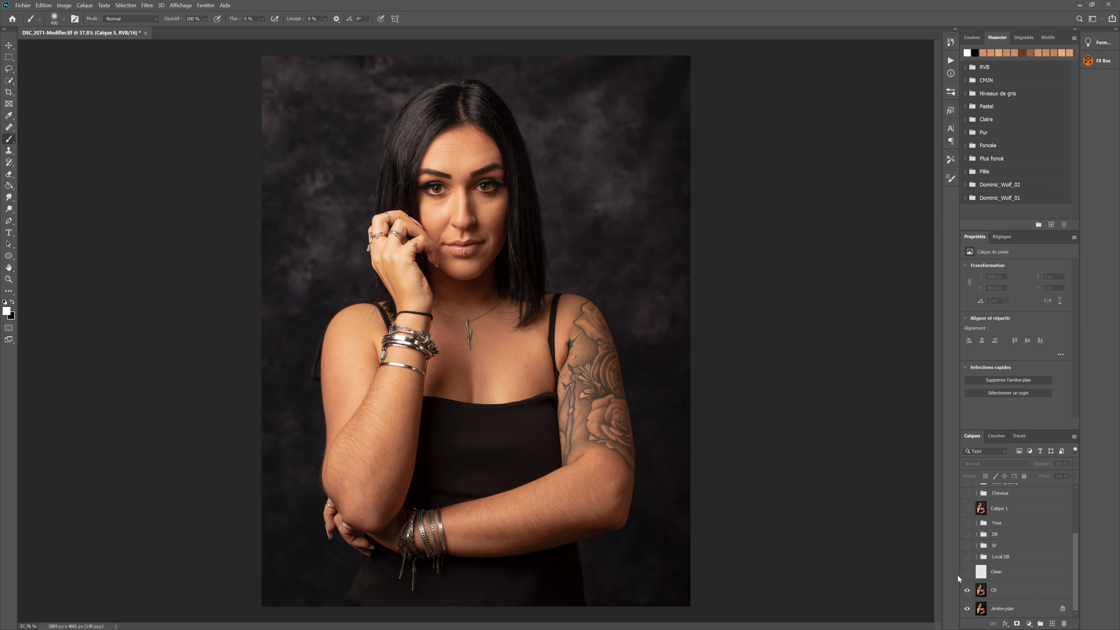
click(968, 557)
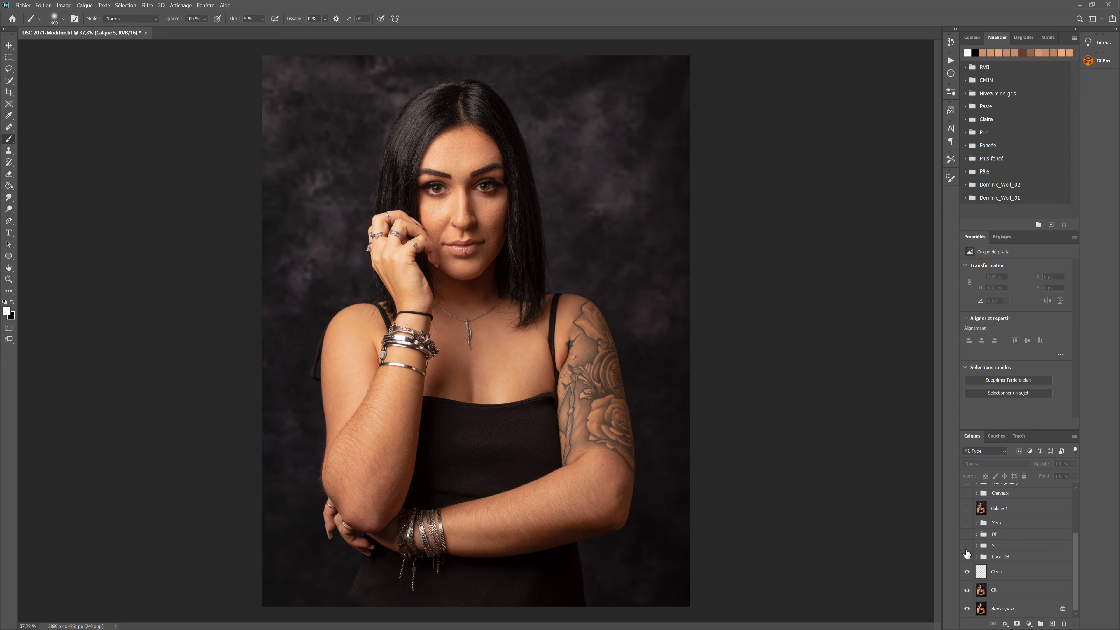
click(968, 547)
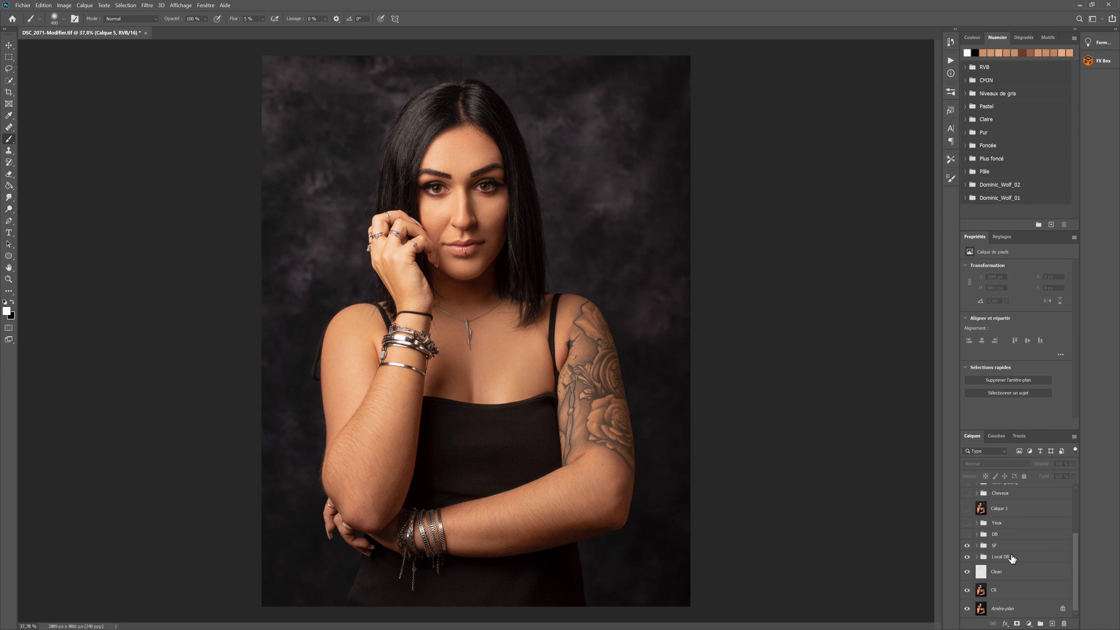
click(967, 524)
Show Calque 1, Cheveux, Color grading and Calque 4 again in ascending order to review these stages
scroll(969, 531, up, 1)
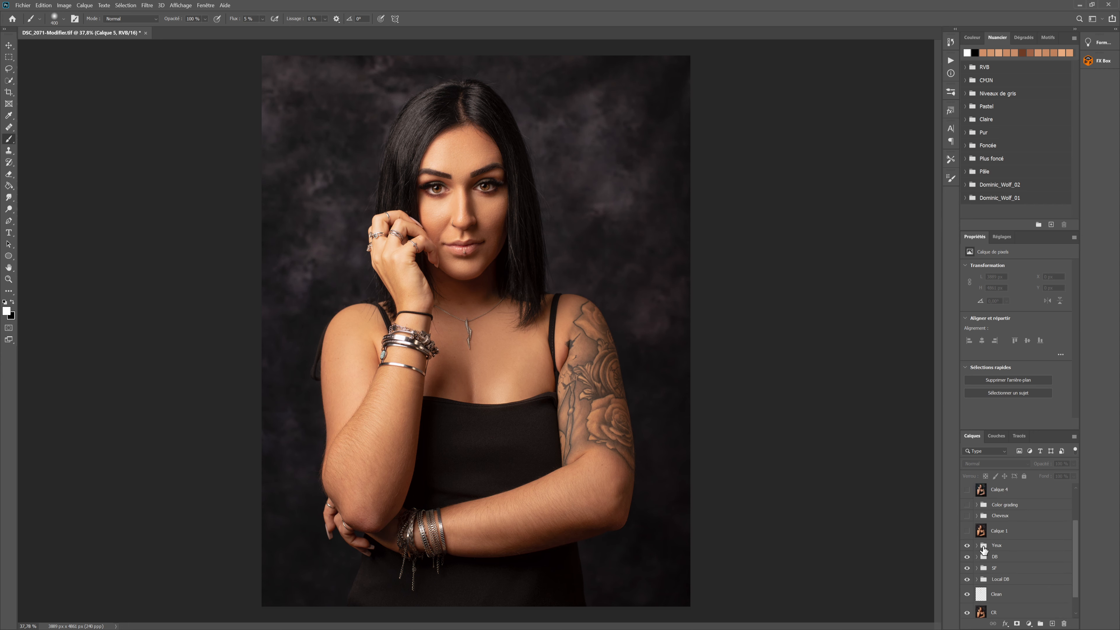
click(968, 529)
drag(969, 530, 969, 521)
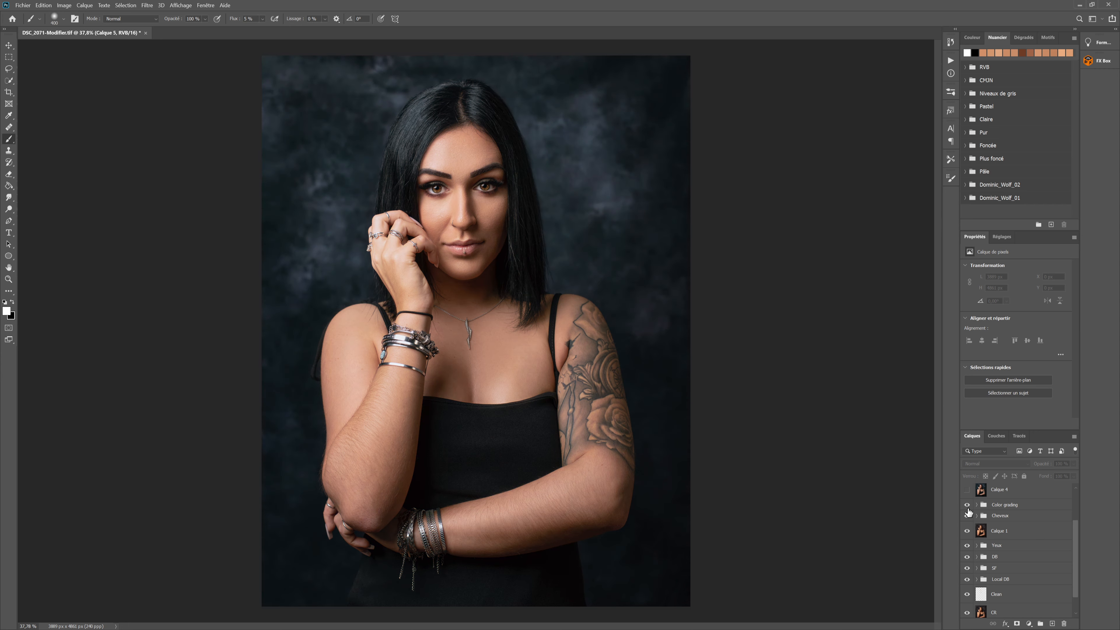
click(967, 491)
scroll(966, 496, up, 2)
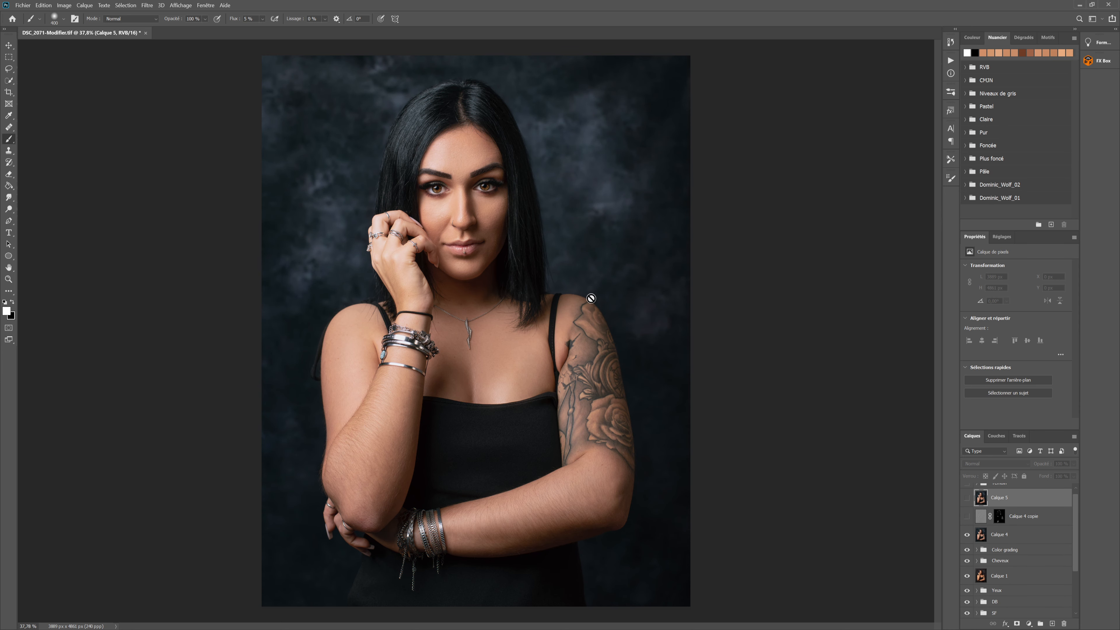
Inspect the portrait close up and in full, and make Calque 4 copie and Calque 5 visible again
scroll(443, 172, up, 5)
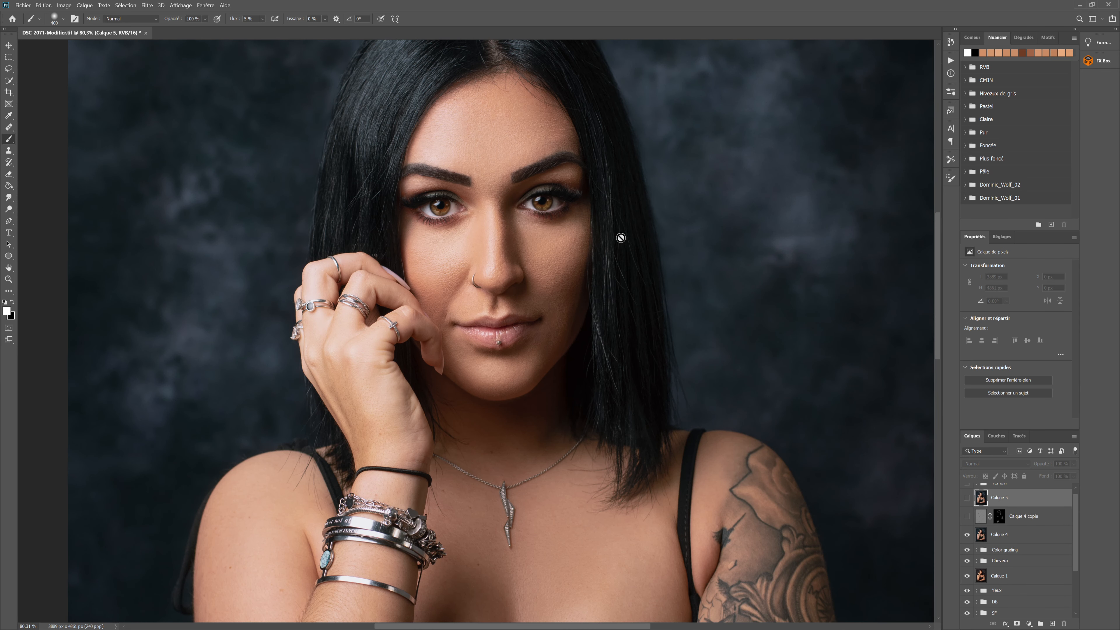
scroll(661, 240, down, 3)
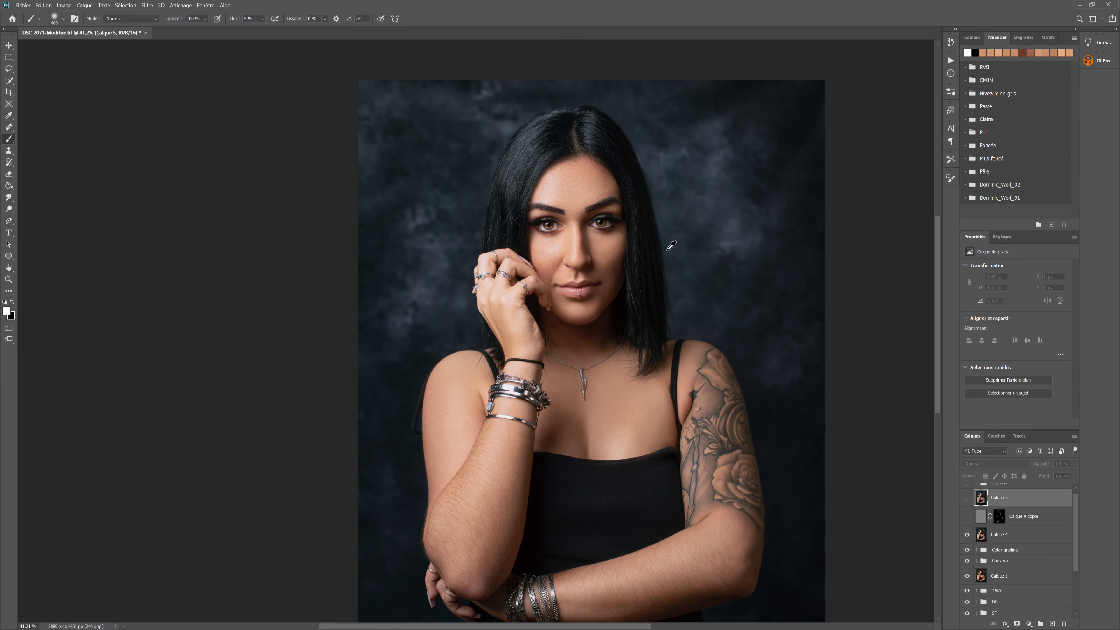
scroll(671, 245, down, 1)
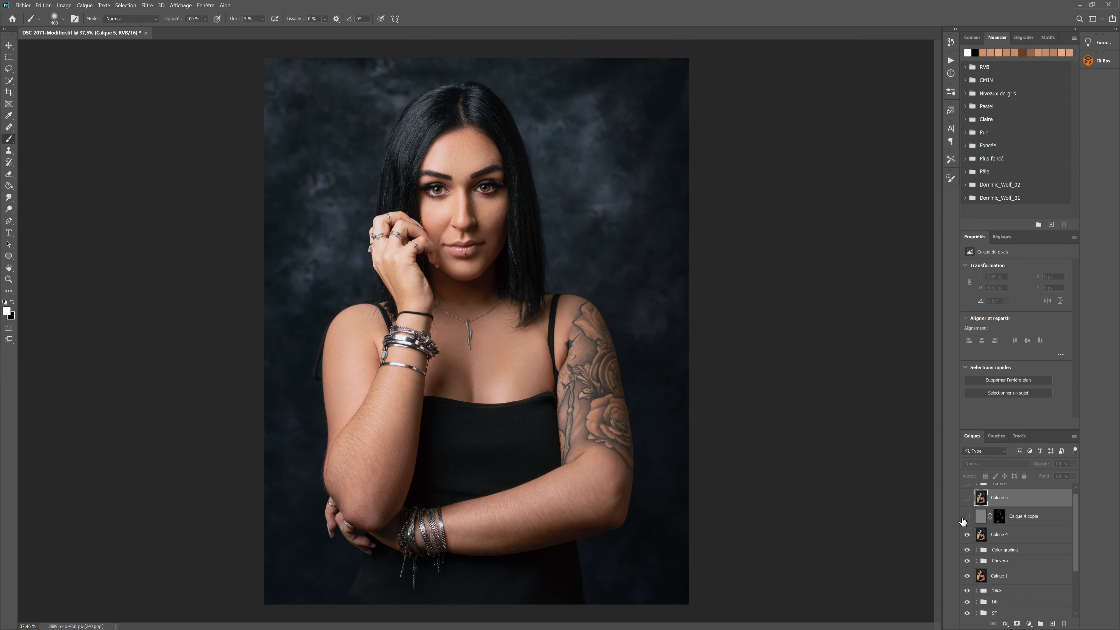
drag(967, 516, 967, 504)
scroll(970, 521, up, 1)
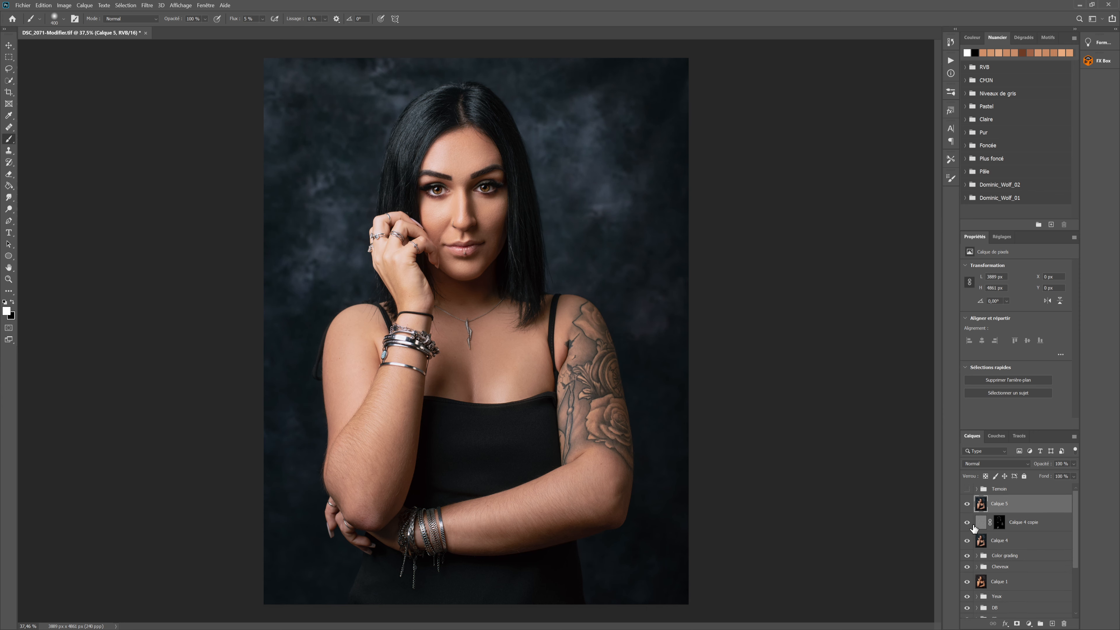